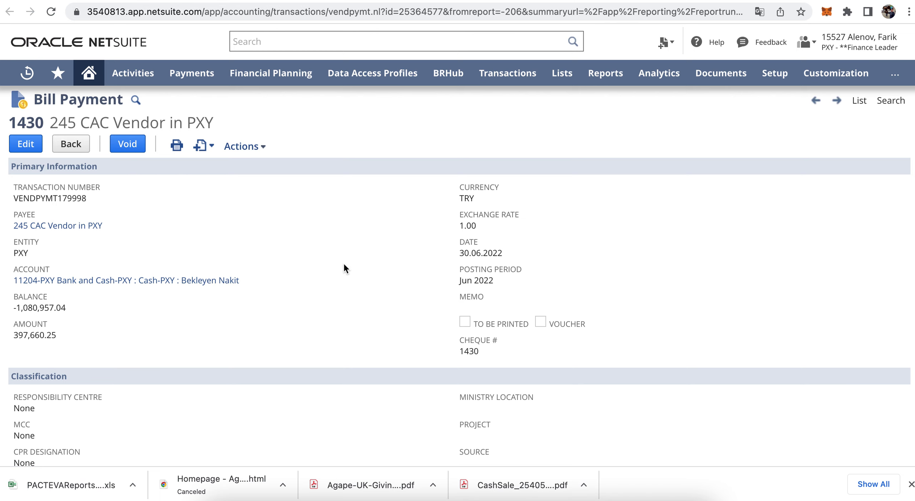
Look through the saved TRY bill payment from its primary information down to the applied journals
scroll(344, 267, "down", 3)
scroll(344, 266, "down", 5)
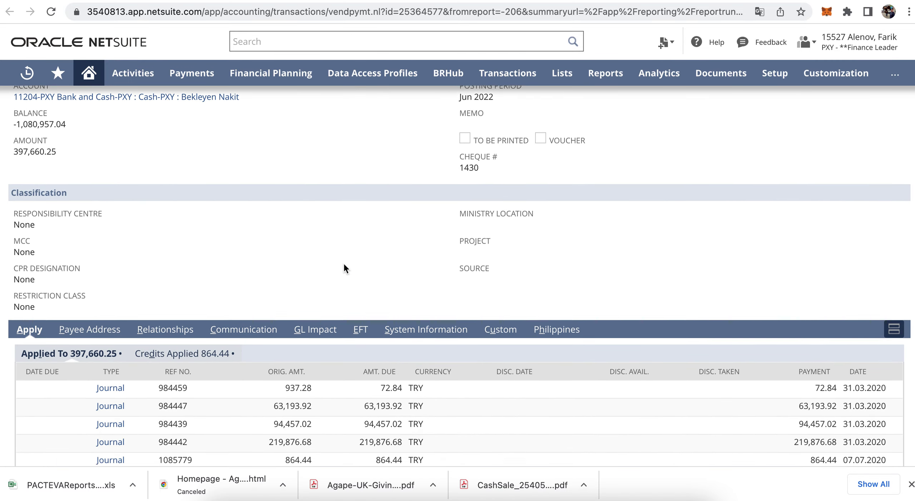
scroll(344, 265, "down", 2)
scroll(350, 199, "up", 6)
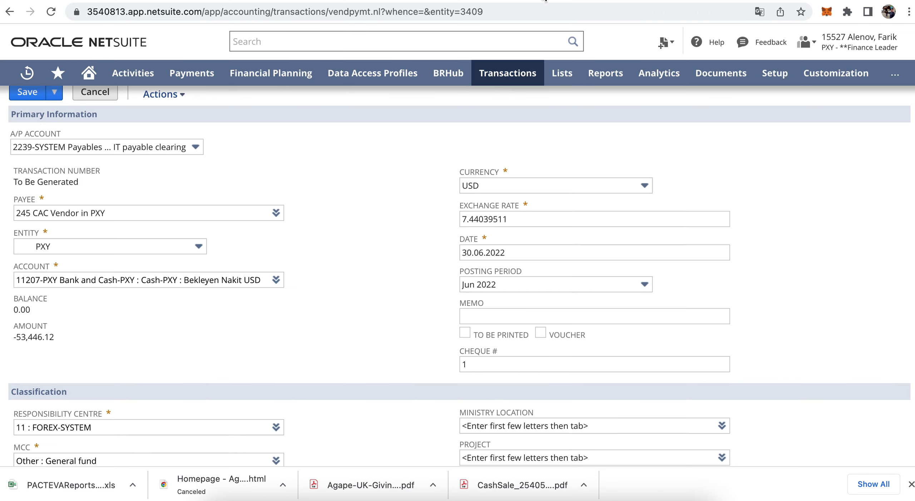
Examine the unsaved USD bill payment for 245 CAC Vendor in PXY, including its classification and the journals marked for payment
scroll(393, 339, "down", 10)
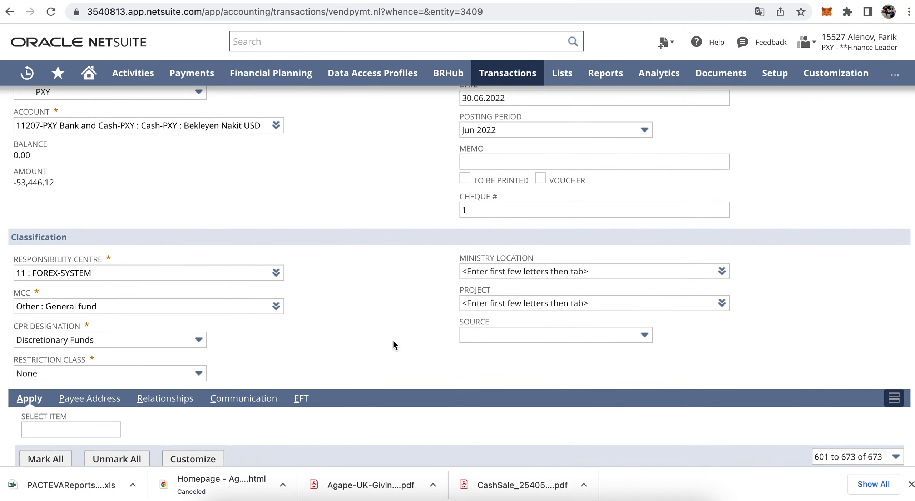
scroll(394, 346, "down", 10)
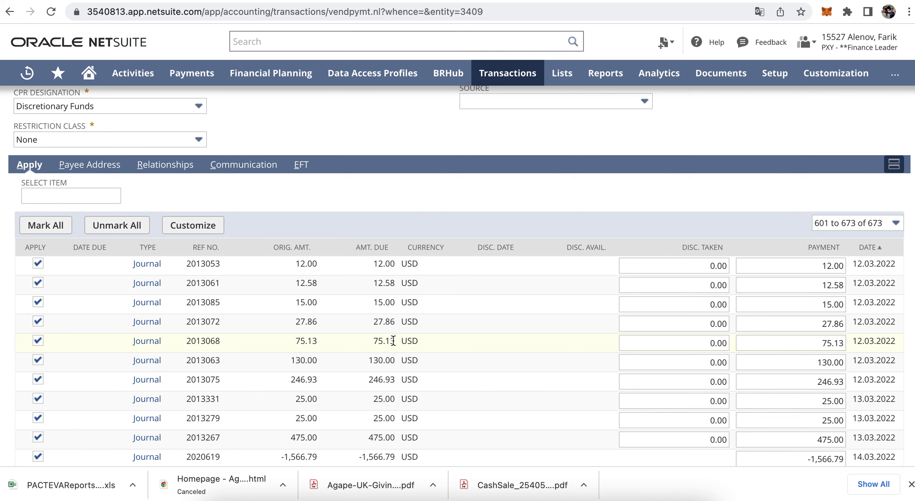
scroll(393, 340, "down", 2)
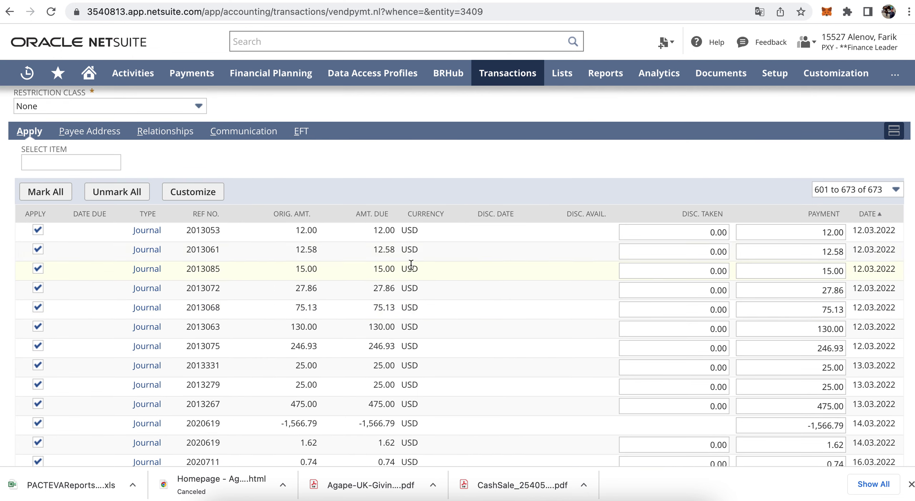
scroll(316, 338, "up", 3)
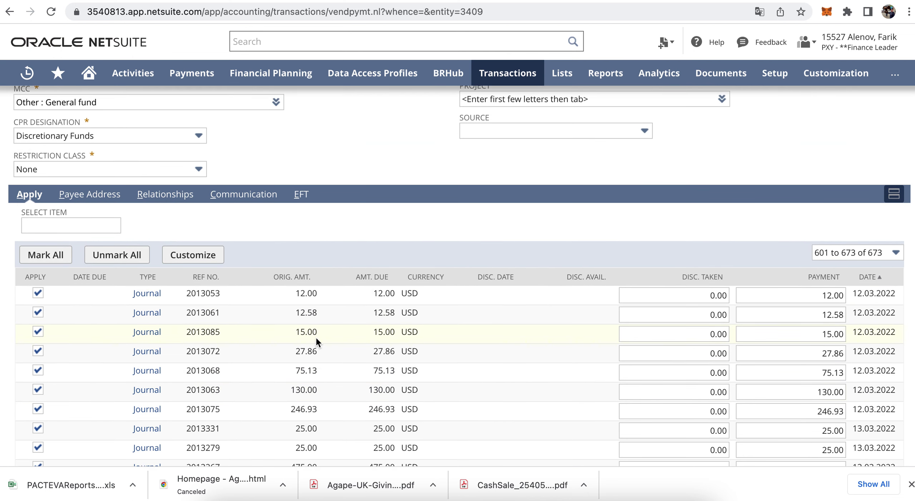
scroll(358, 142, "up", 4)
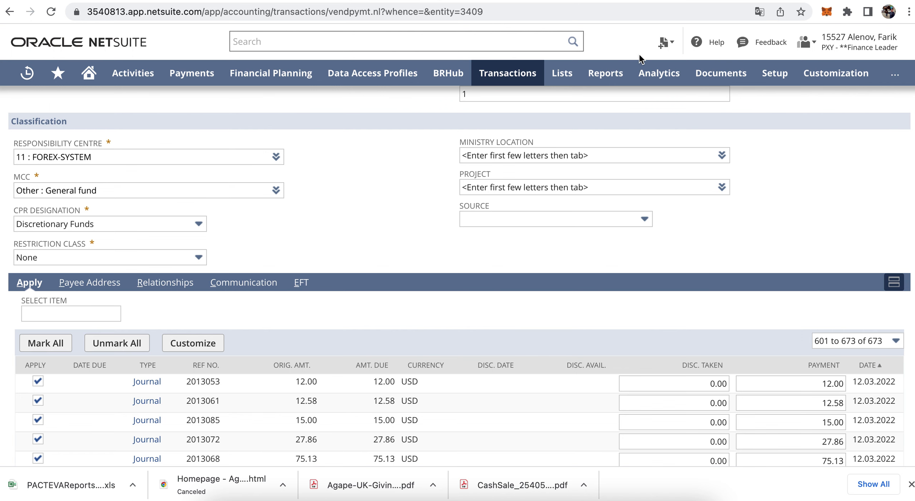
Return to the saved TRY bill payment and examine the list of journals it is applied to
left_click(774, 1)
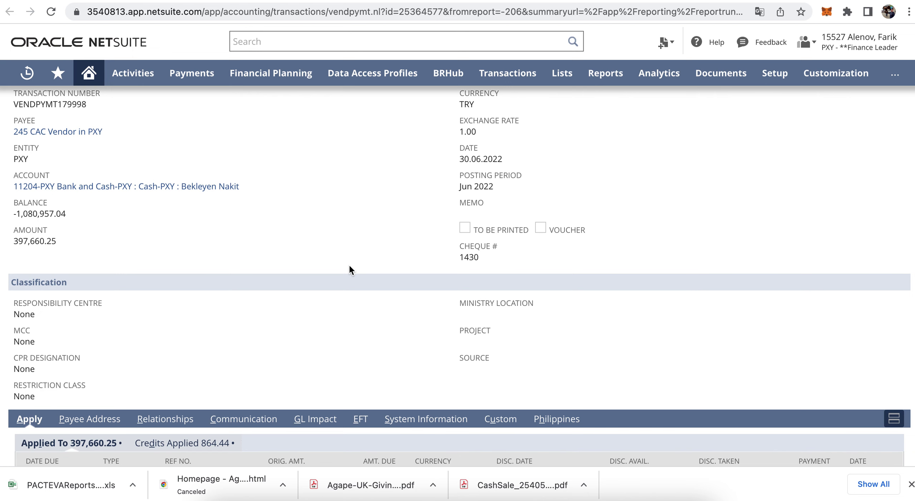
scroll(350, 267, "down", 5)
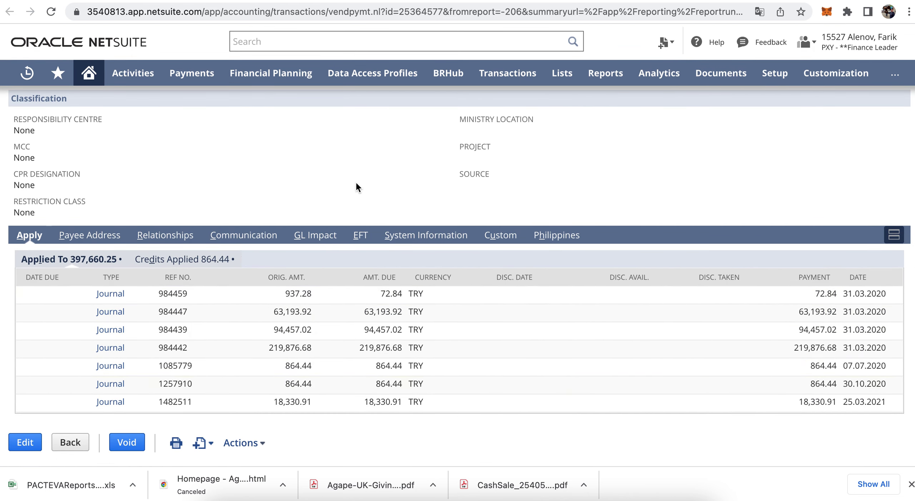
scroll(357, 183, "up", 1)
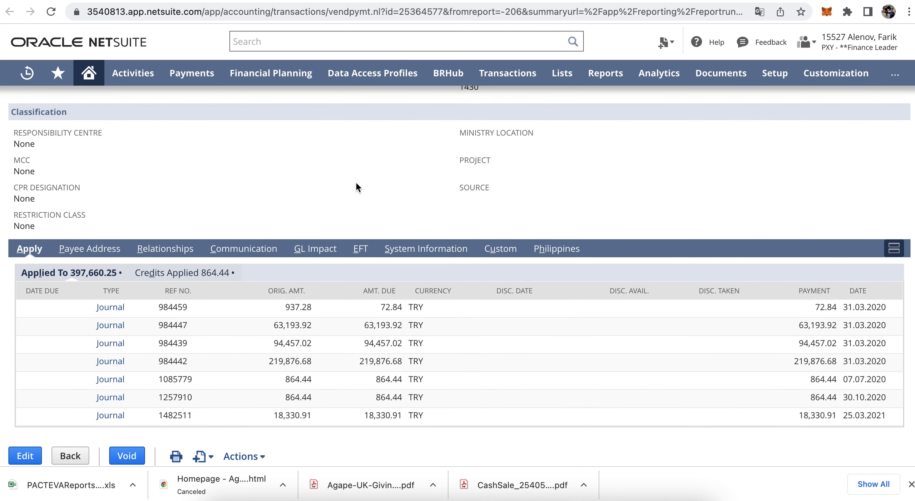
scroll(356, 181, "down", 1)
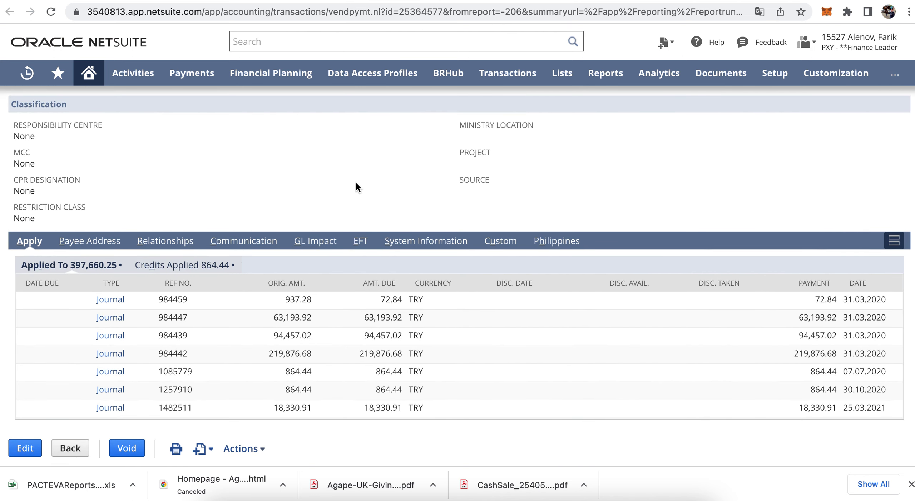
scroll(355, 181, "down", 1)
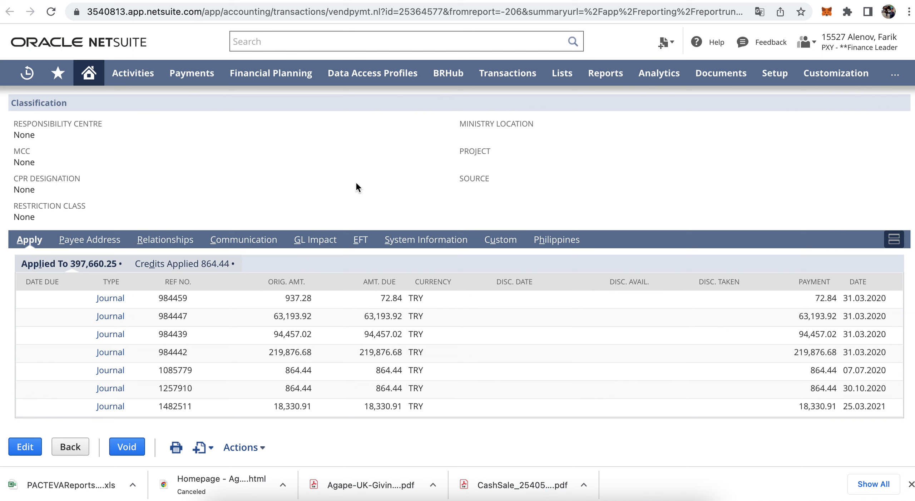
Quit Telegram Lite
mouse_move(553, 497)
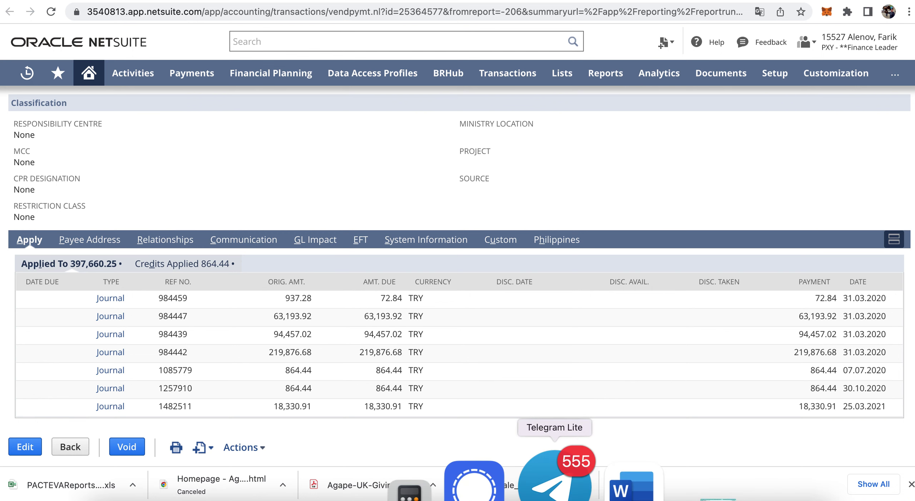
right_click(550, 479)
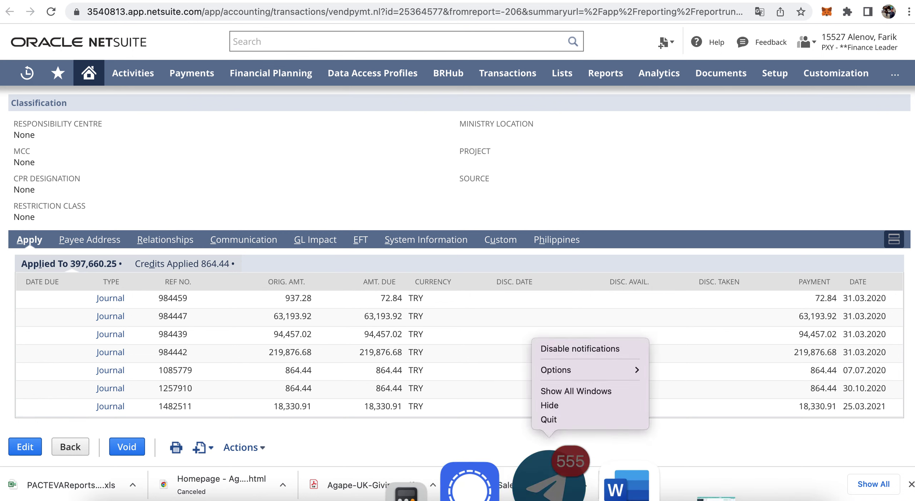
left_click(565, 423)
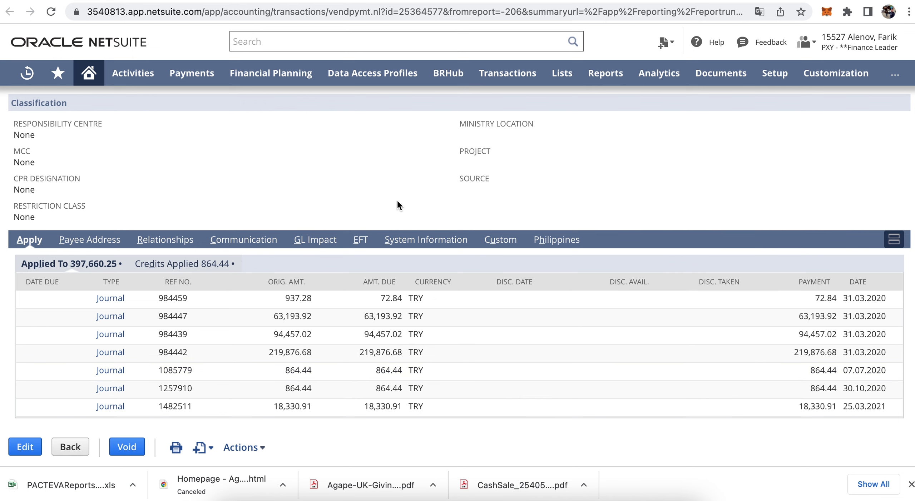
Review the saved TRY payment's payee, entity, account, amount and classification, ending at its application details
scroll(397, 199, "up", 5)
scroll(398, 202, "up", 2)
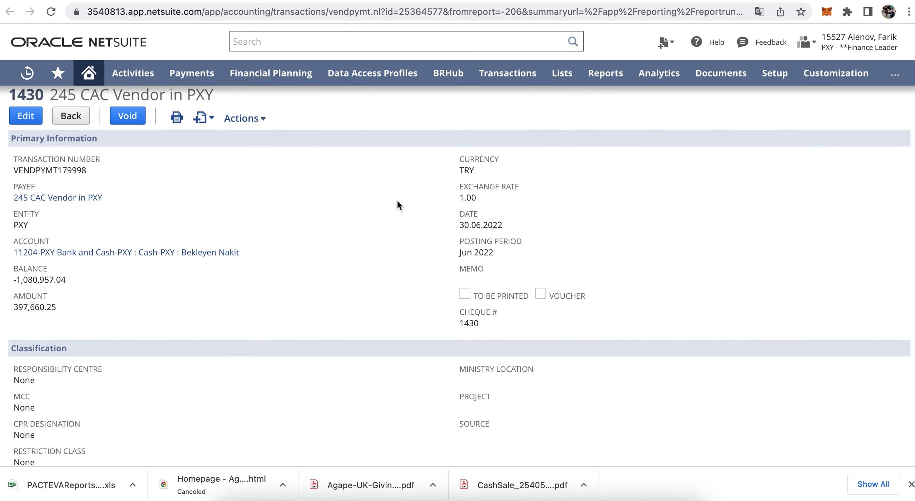
scroll(397, 201, "up", 1)
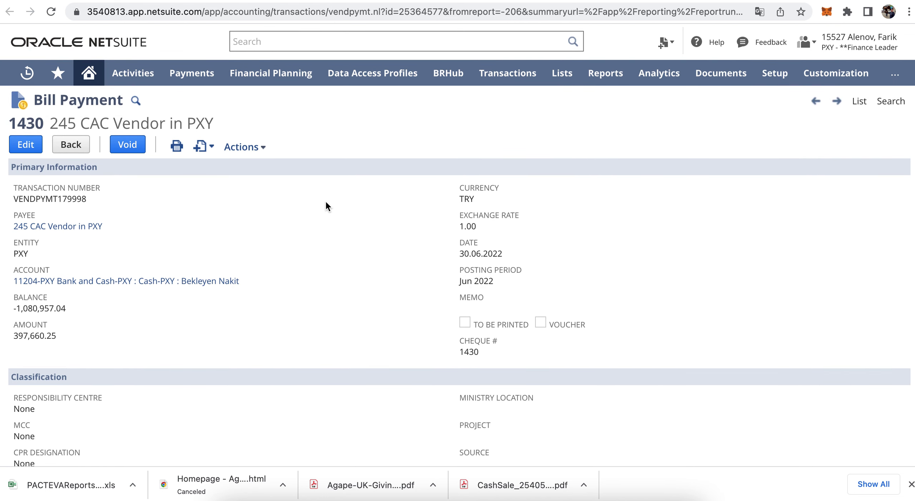
scroll(326, 202, "down", 1)
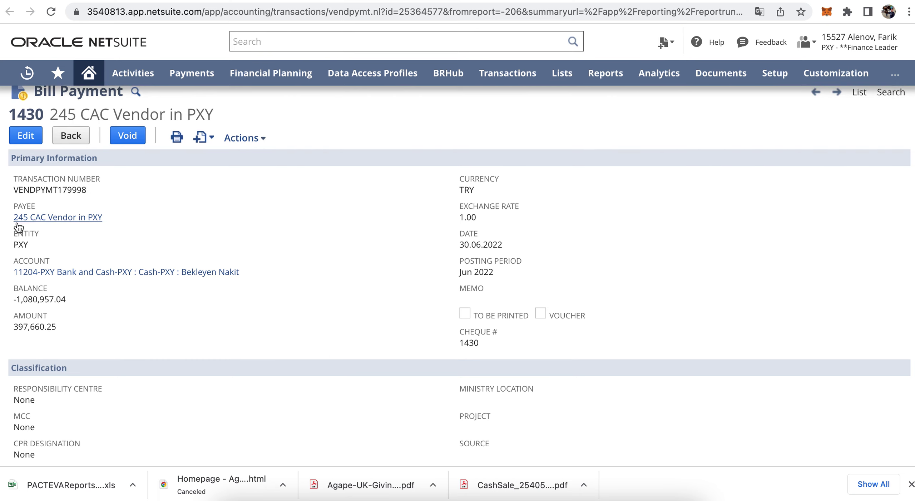
scroll(109, 216, "down", 2)
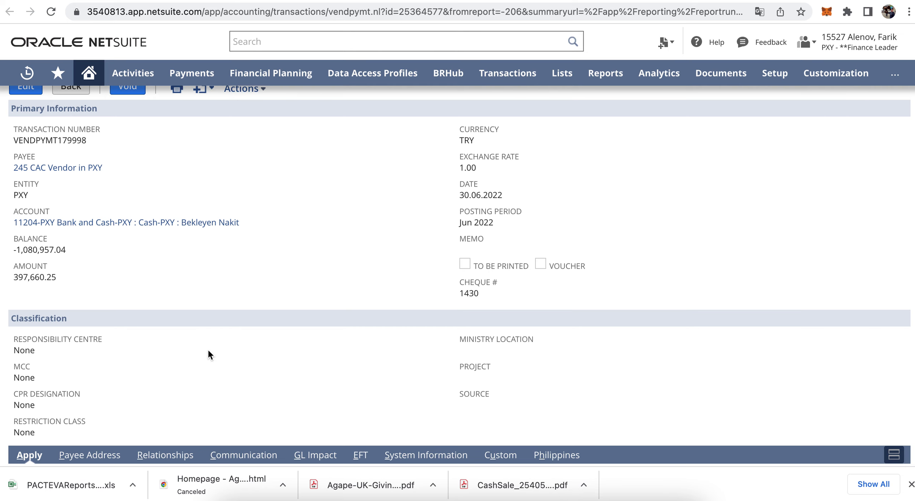
scroll(208, 351, "down", 5)
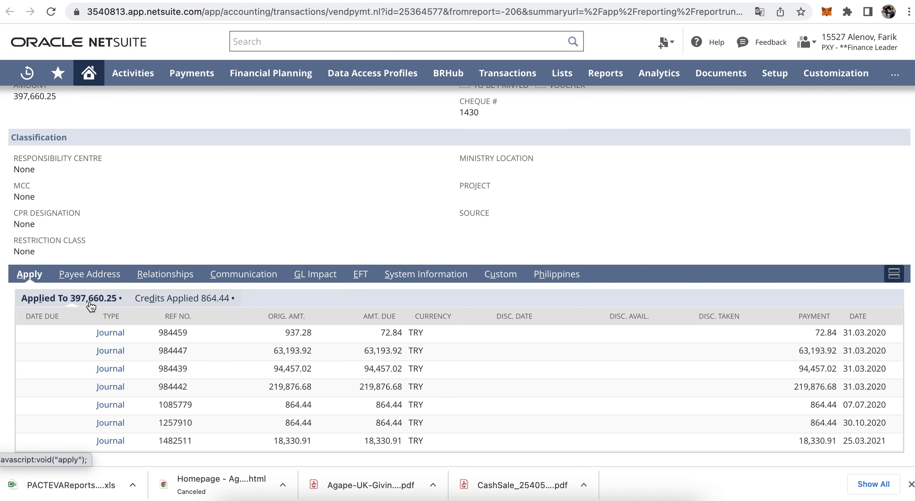
View the credits applied on the saved TRY payment, and return to the list of journals it is applied to
left_click(161, 298)
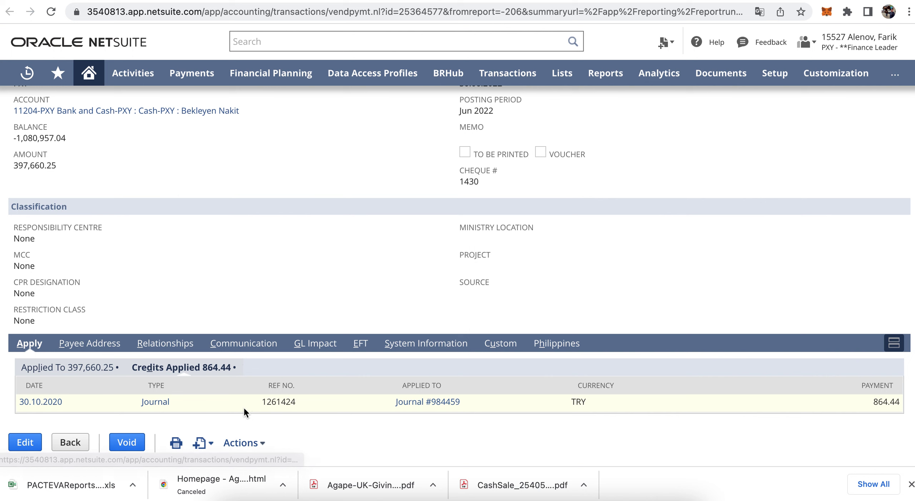
left_click(86, 372)
scroll(181, 284, "down", 5)
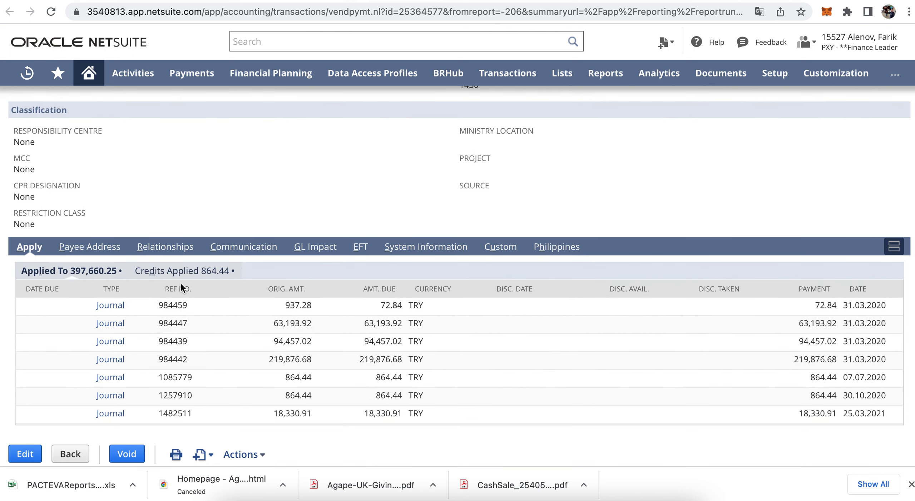
Highlight the saved TRY payment's amount and check it against the applied journals and primary information
scroll(181, 284, "up", 5)
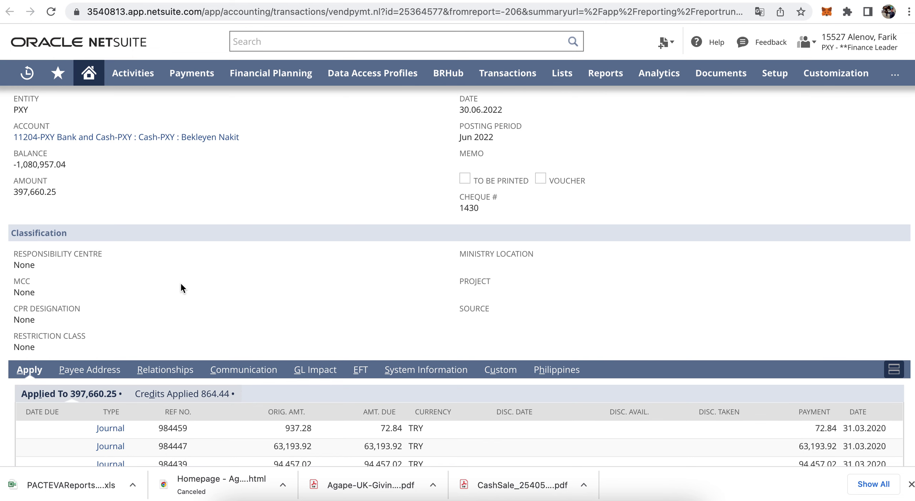
scroll(181, 285, "up", 1)
left_click_drag(15, 204, 58, 205)
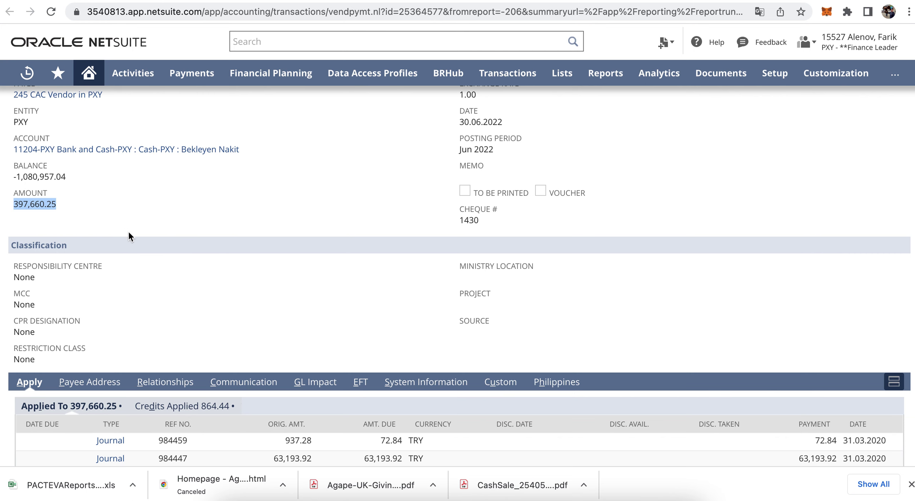
scroll(246, 228, "up", 3)
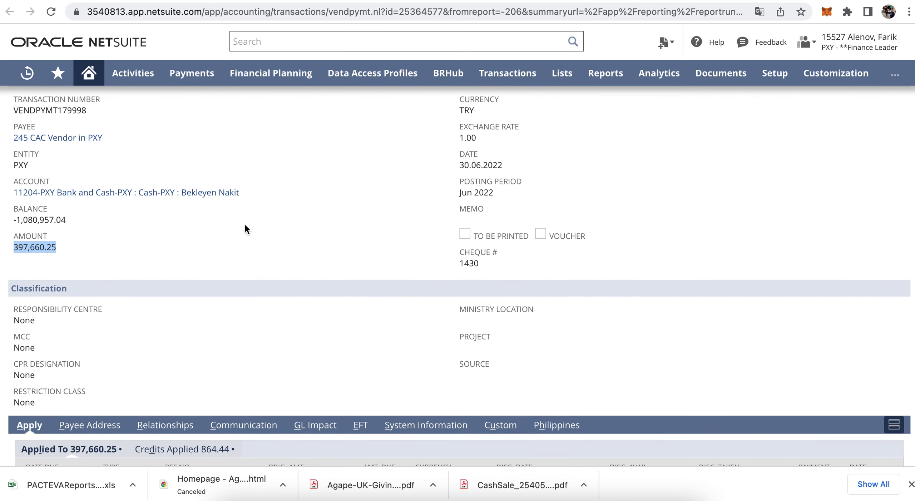
scroll(365, 230, "up", 3)
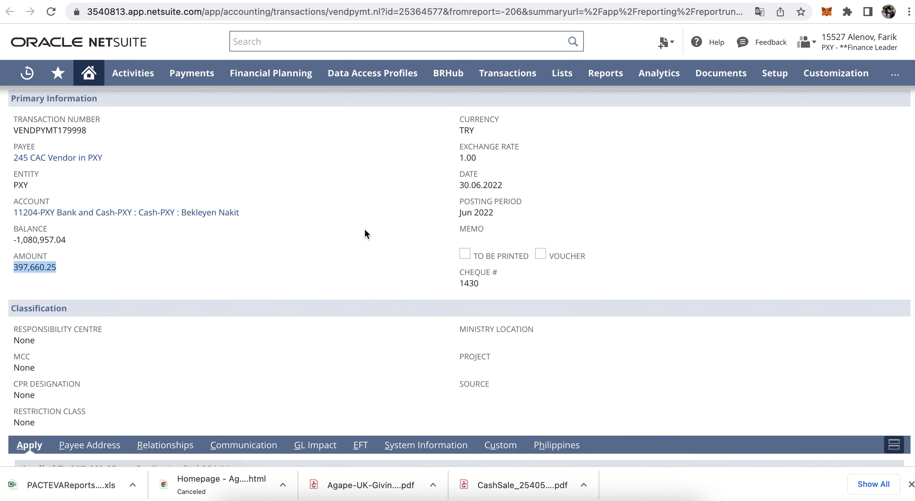
scroll(203, 287, "down", 5)
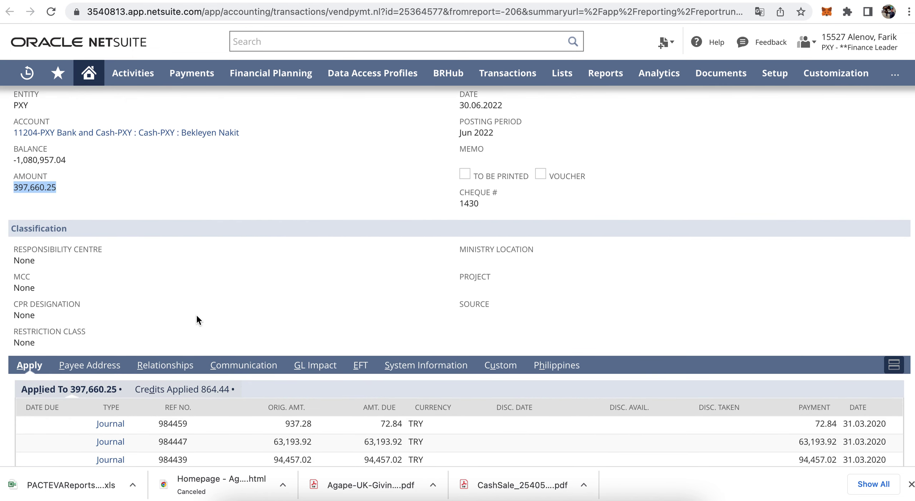
scroll(196, 314, "up", 2)
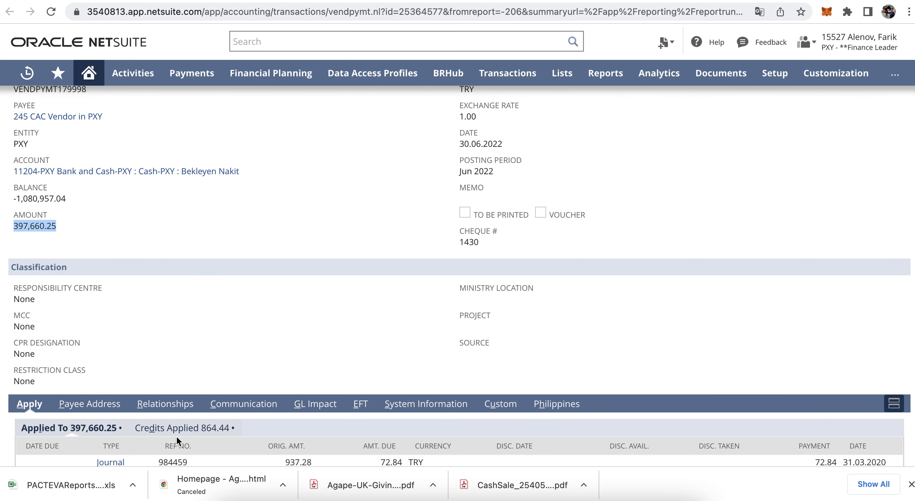
scroll(355, 234, "up", 2)
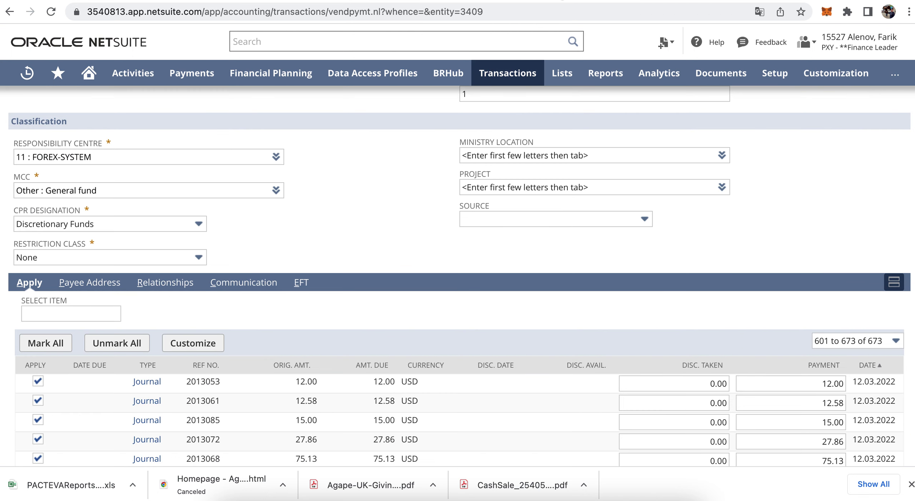
Compare the unsaved USD bill payment's primary information and amount with the saved TRY payment's amount and applied journals
scroll(380, 141, "up", 3)
scroll(381, 140, "up", 3)
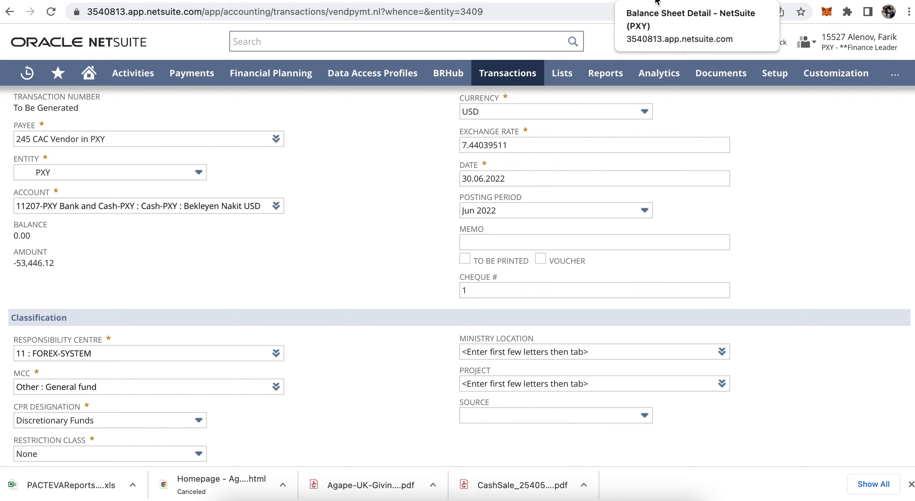
left_click(740, 1)
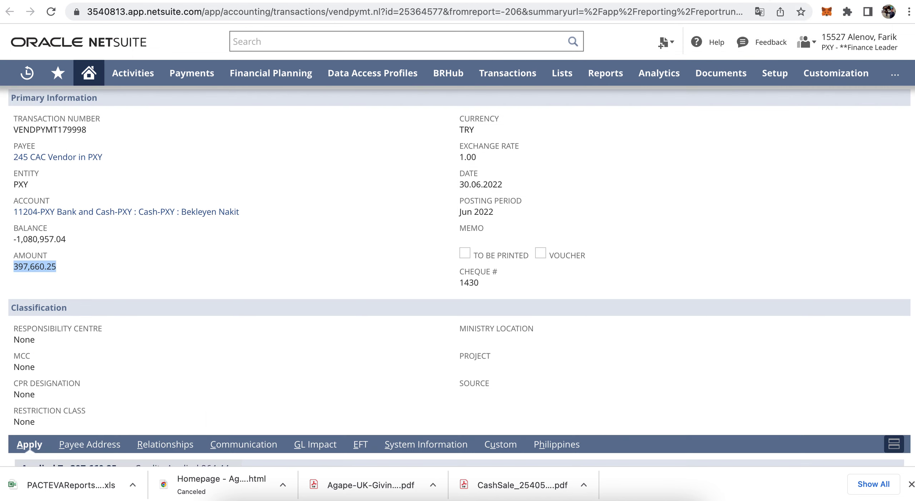
scroll(323, 311, "down", 1)
scroll(323, 311, "down", 2)
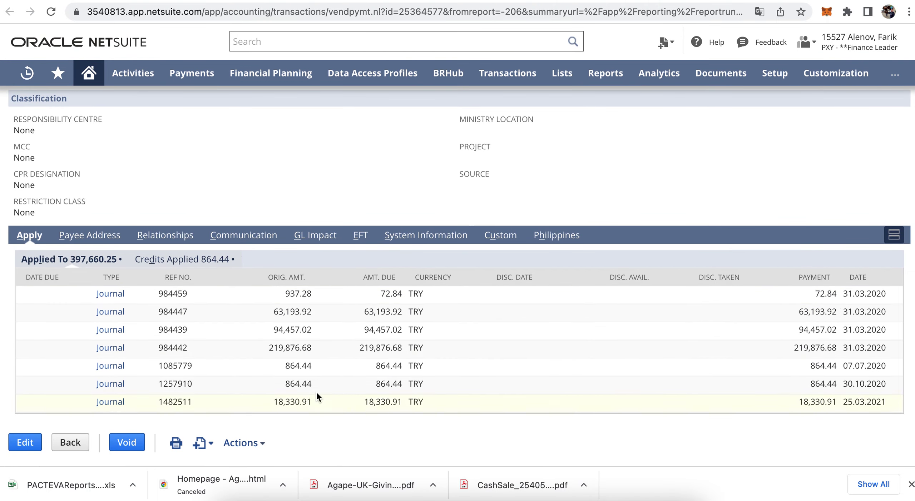
scroll(367, 281, "up", 3)
scroll(367, 280, "up", 1)
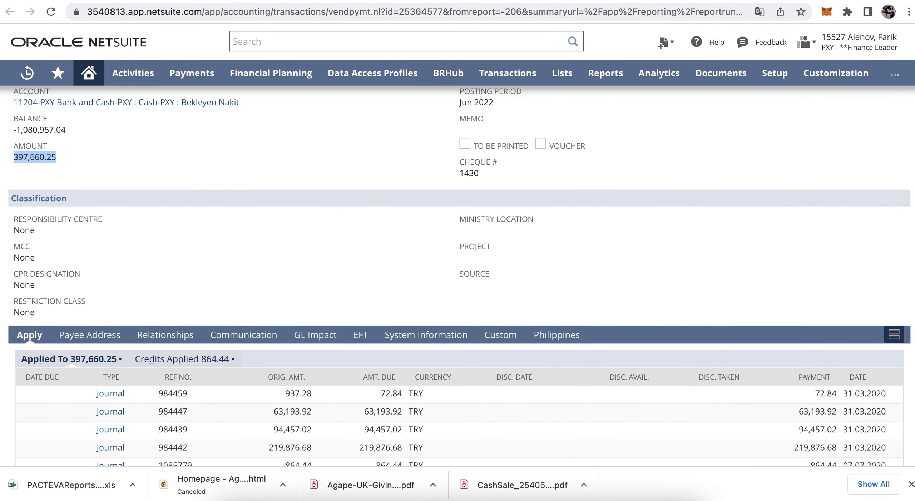
left_click(514, 1)
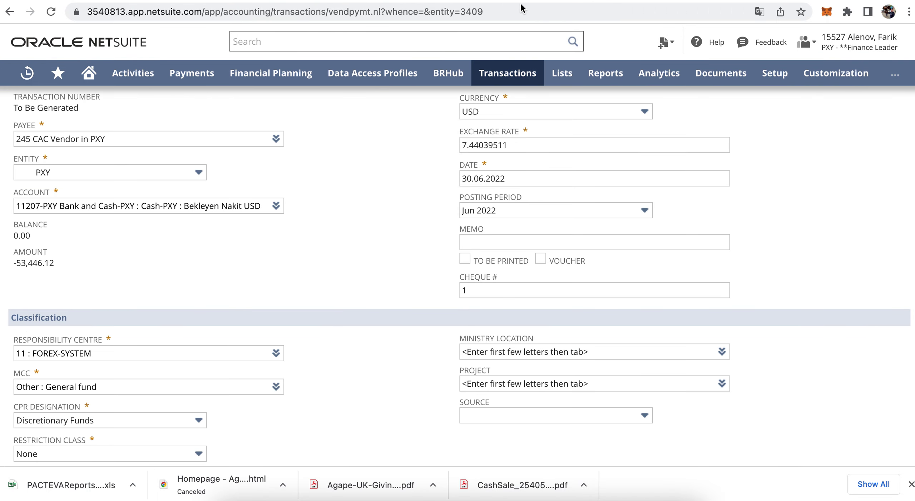
scroll(324, 225, "up", 1)
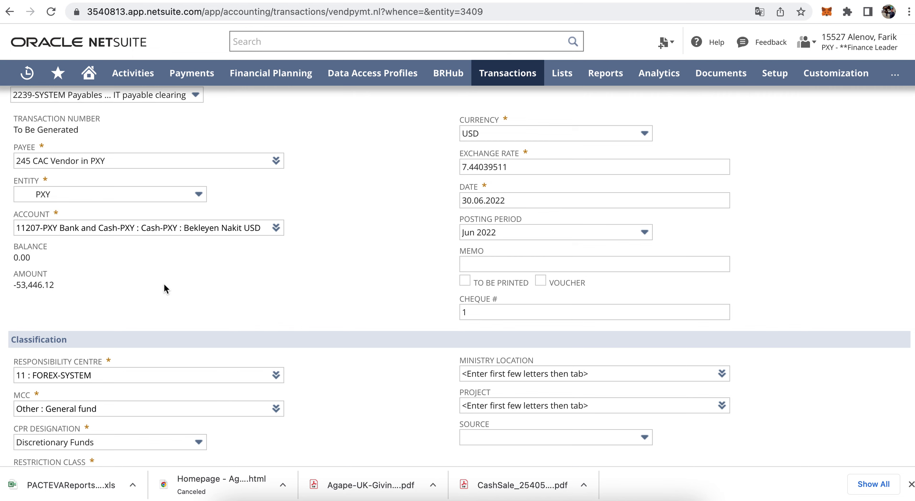
Recheck the unsaved USD bill payment's details, and open a new Make Deposits form in a separate browser tab
scroll(146, 295, "up", 3)
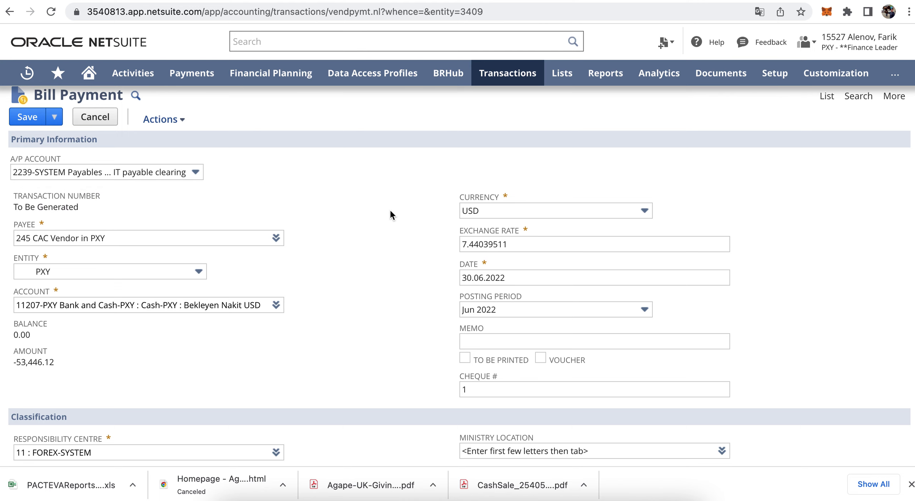
scroll(407, 293, "down", 4)
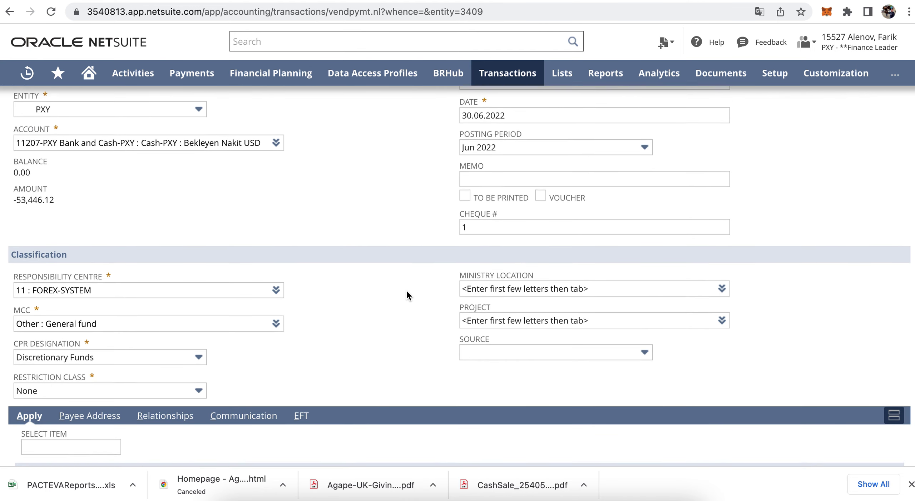
scroll(407, 296, "up", 1)
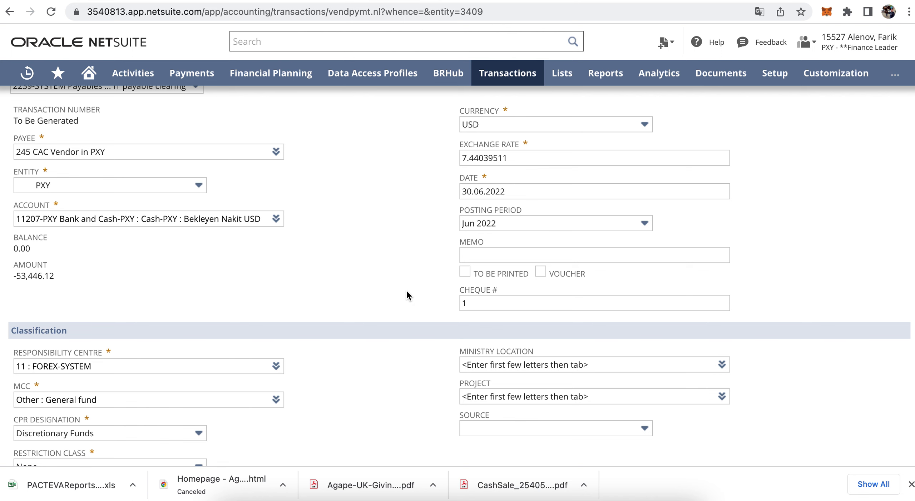
scroll(407, 292, "up", 2)
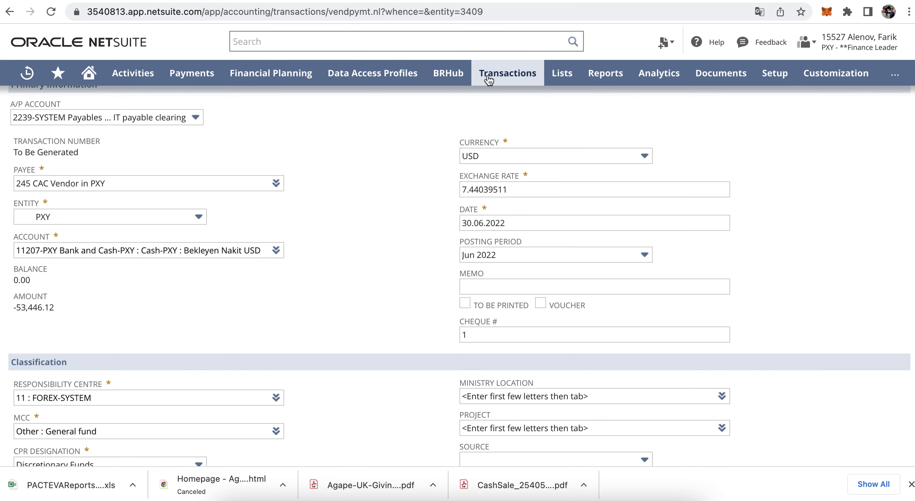
mouse_move(501, 77)
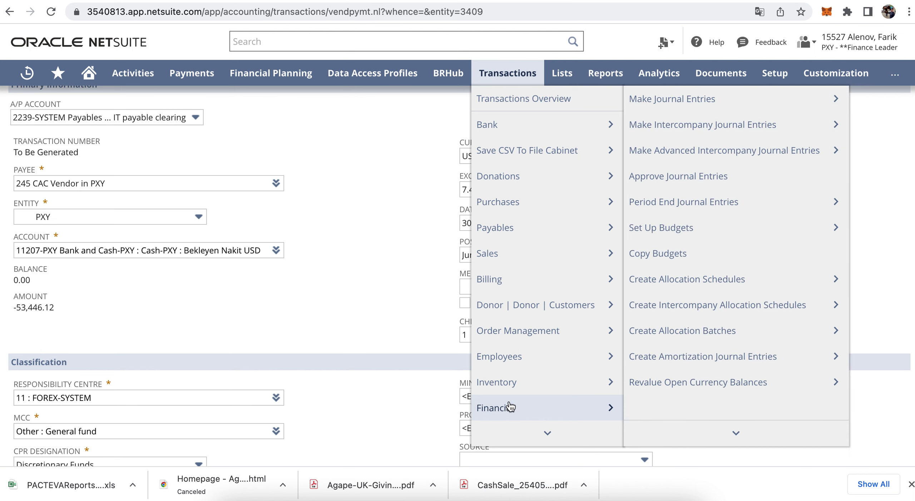
mouse_move(515, 364)
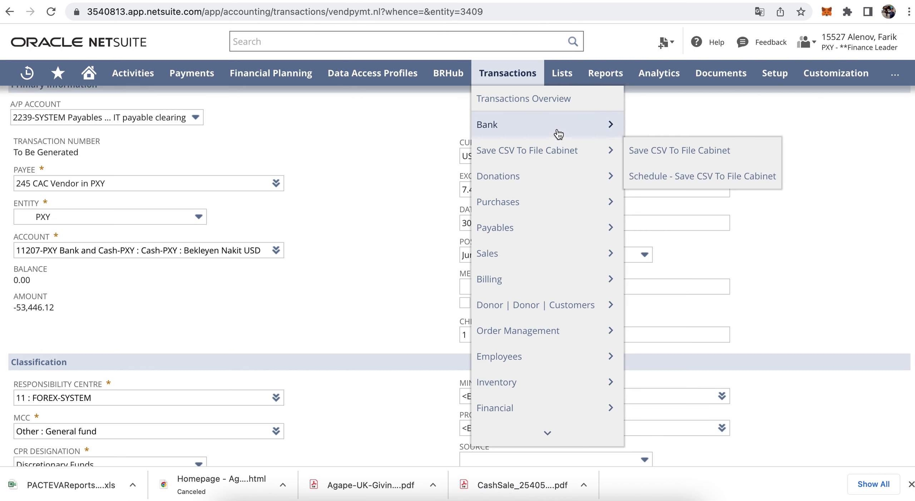
mouse_move(557, 131)
mouse_move(658, 131)
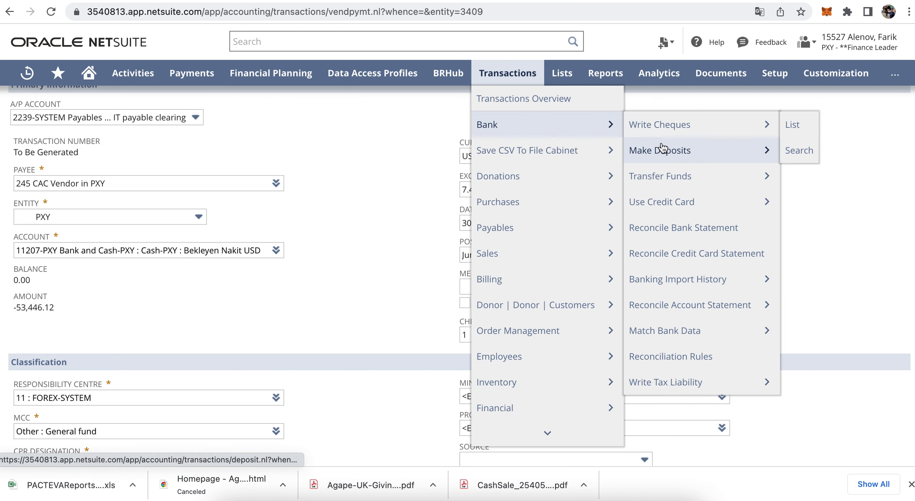
mouse_move(662, 150)
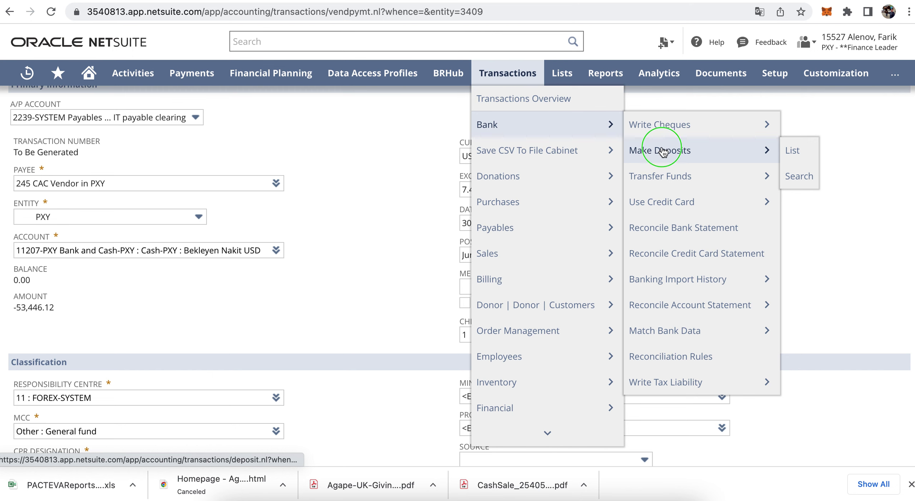
right_click(662, 151)
left_click(681, 155)
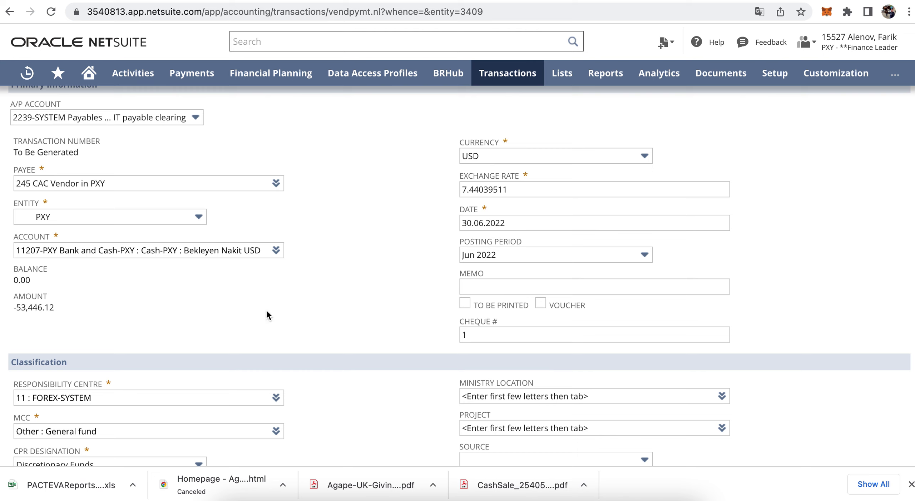
Copy the unsaved USD bill payment's amount 53,446.12 without the minus sign, and switch to the new deposit form
double_click(45, 308)
key("super+c")
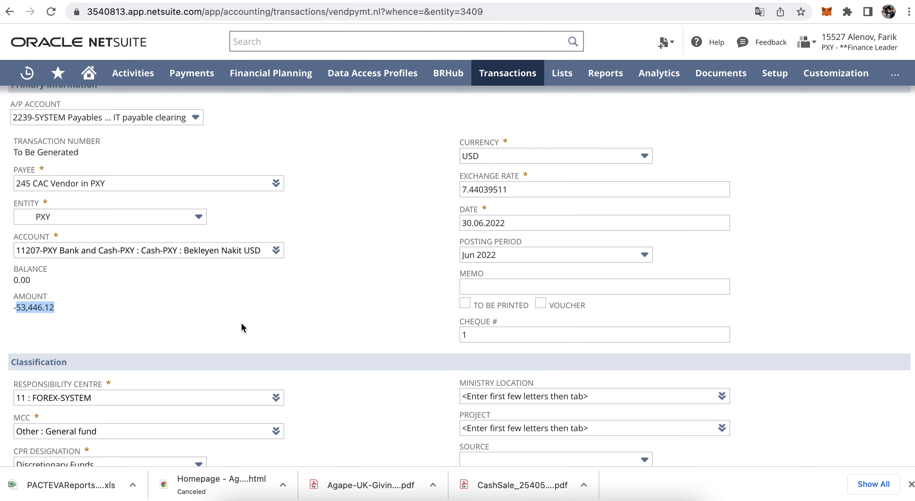
left_click(604, 0)
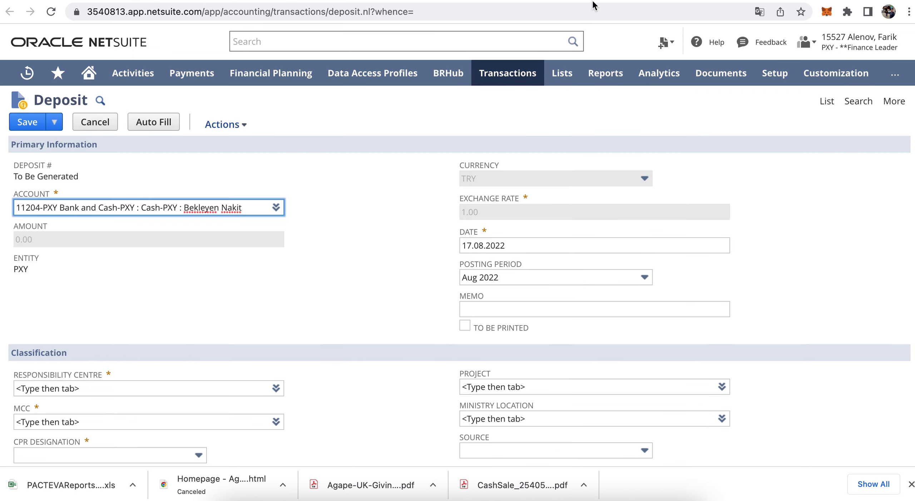
Replace the deposit's account with 11207-PXY Bank and Cash-PXY : Cash-PXY : Bekleyen Nakit USD, searching for %USD
left_click_drag(249, 188, 1, 188)
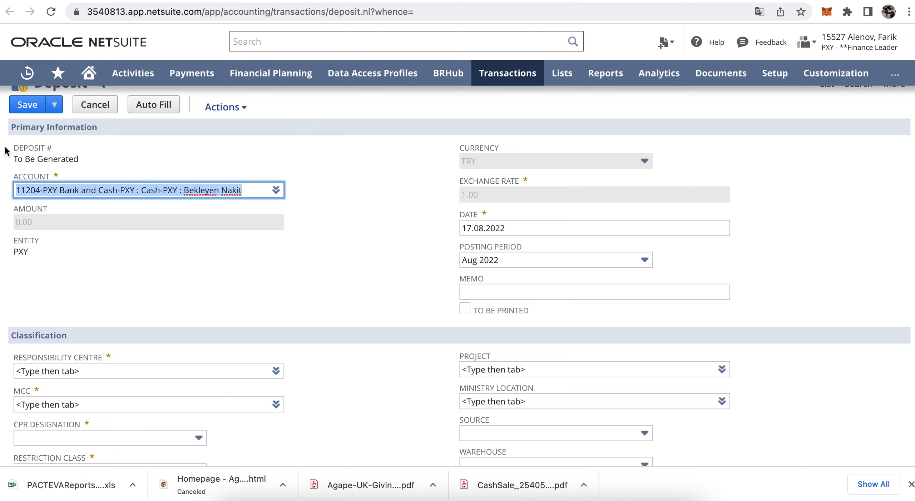
key("BackSpace")
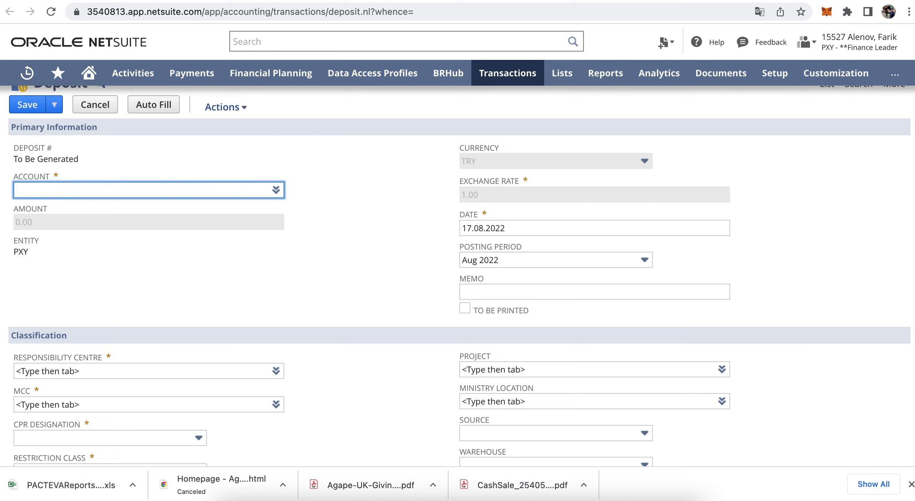
type("гыв")
key("BackSpace")
key("BackSpace")
key("BackSpace")
type("USD")
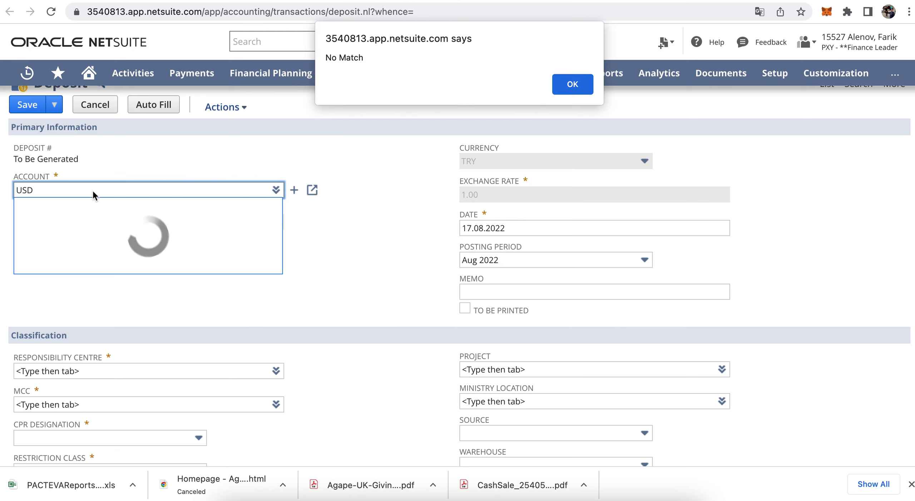
left_click(570, 90)
key("BackSpace")
type("%US")
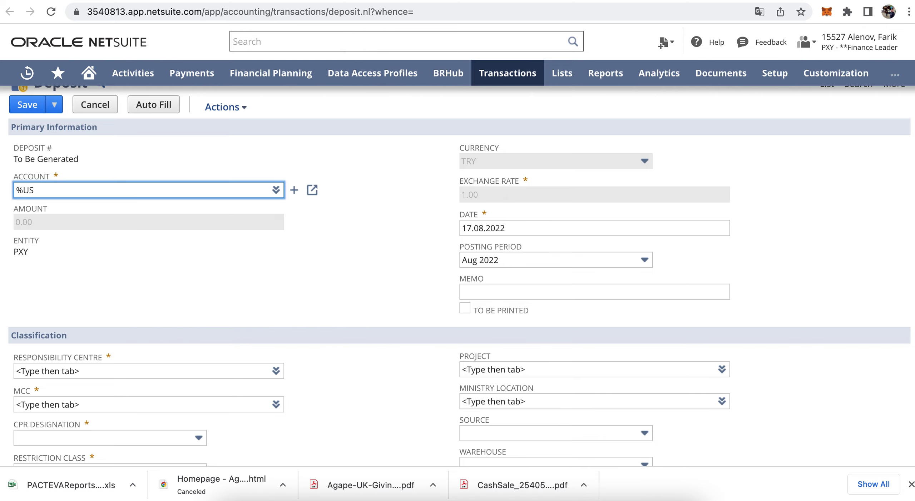
type("D")
scroll(240, 377, "down", 3)
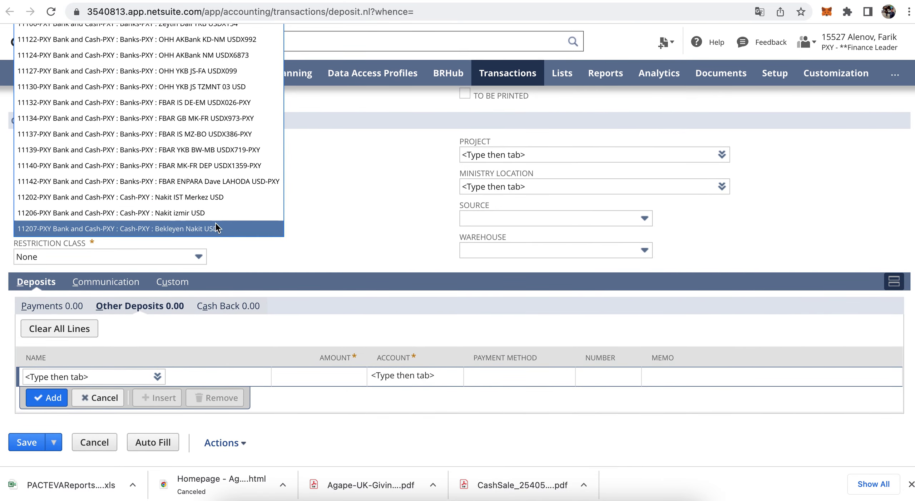
left_click(218, 229)
scroll(353, 200, "up", 6)
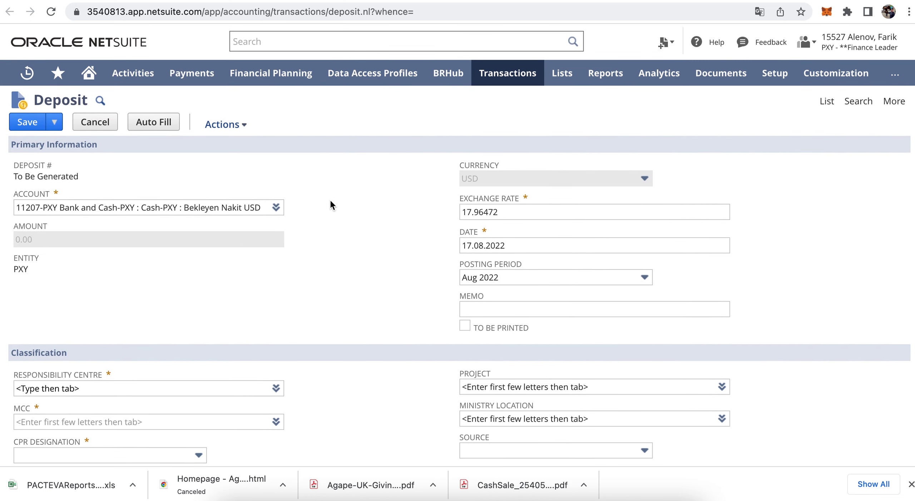
Start an Other Deposits line for 245 CAC Vendor in PXY with the copied amount of 53,446.12
scroll(408, 233, "down", 6)
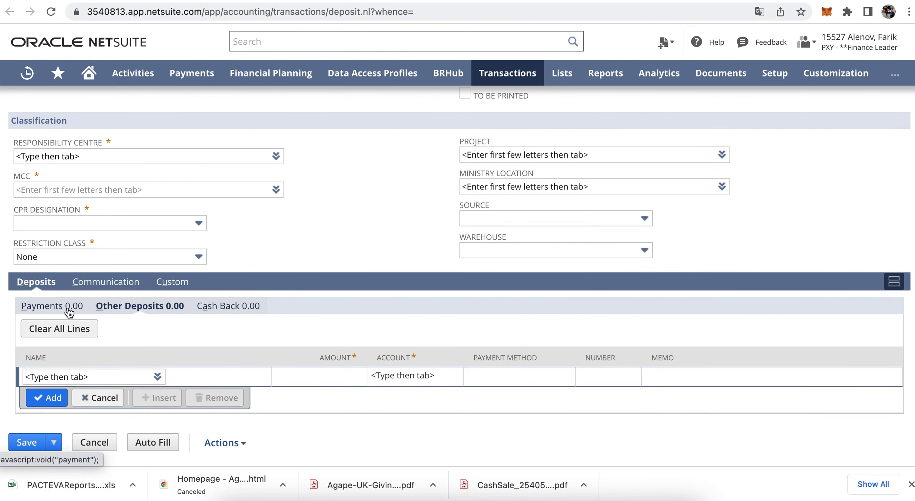
left_click(90, 378)
type("%Cac")
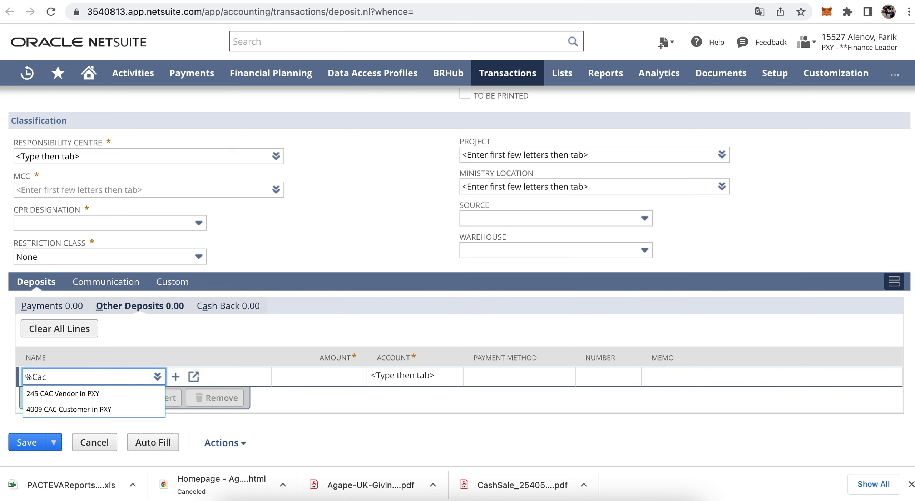
left_click(88, 394)
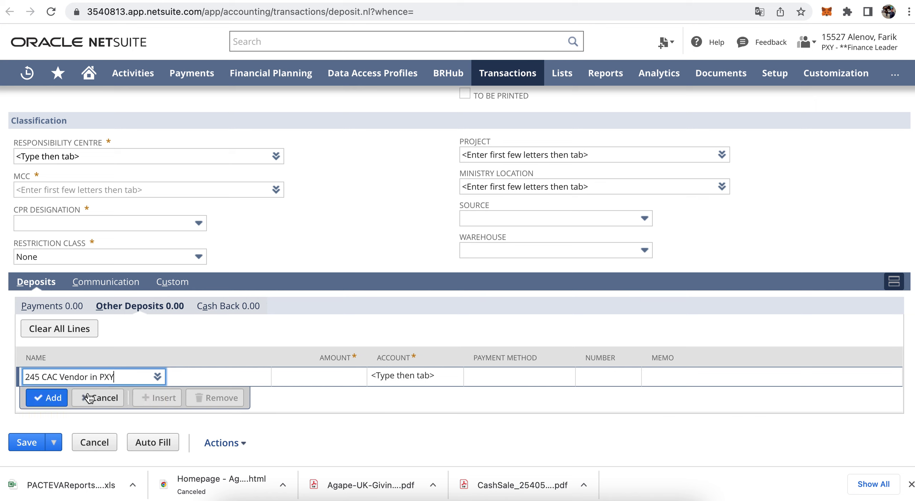
key("Tab")
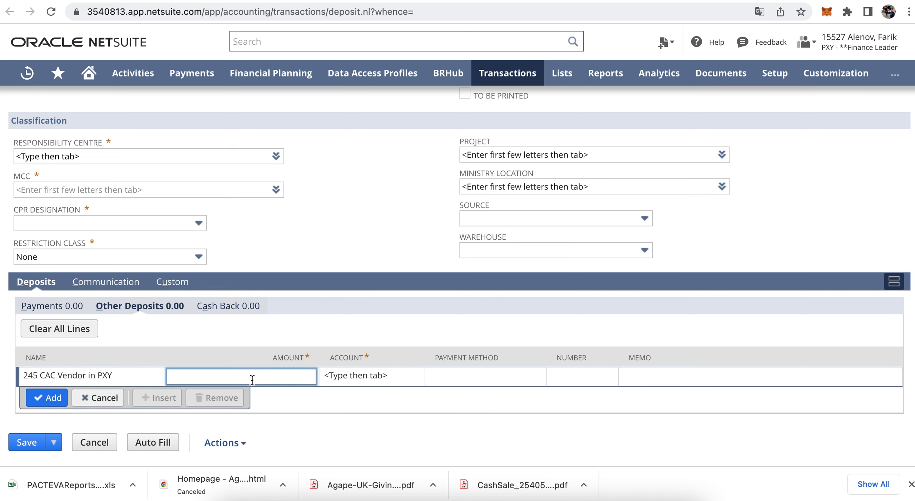
key("super+v")
key("Tab")
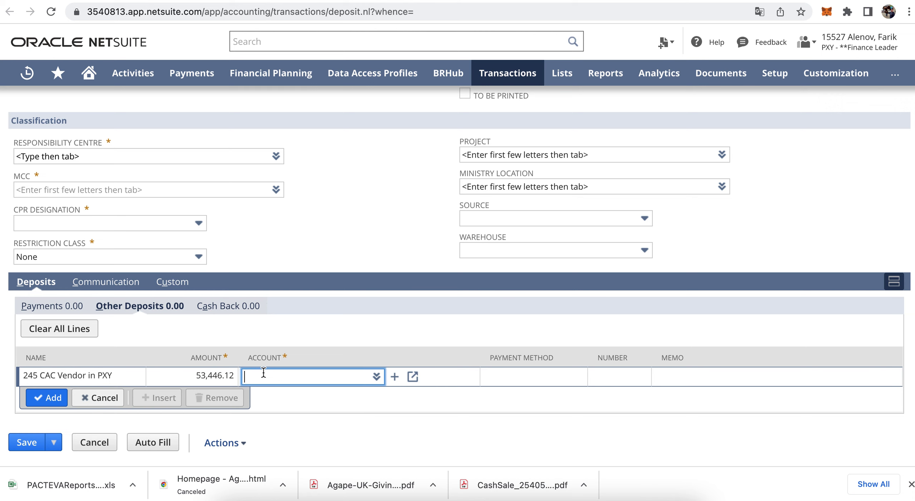
Set the deposit line's account to 2239-SYSTEM Payables : Payable to other CCC : IT payable clearing
type("2239")
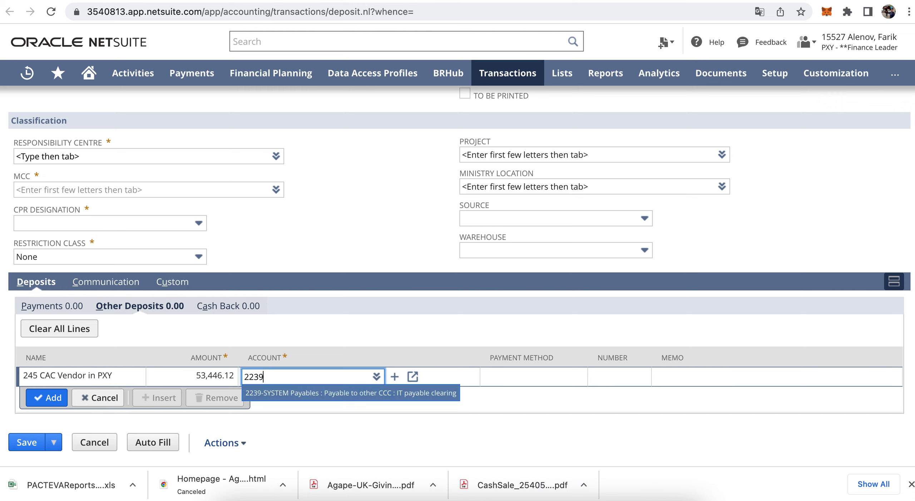
key("Return")
key("Tab")
key("Tab")
key("Tab")
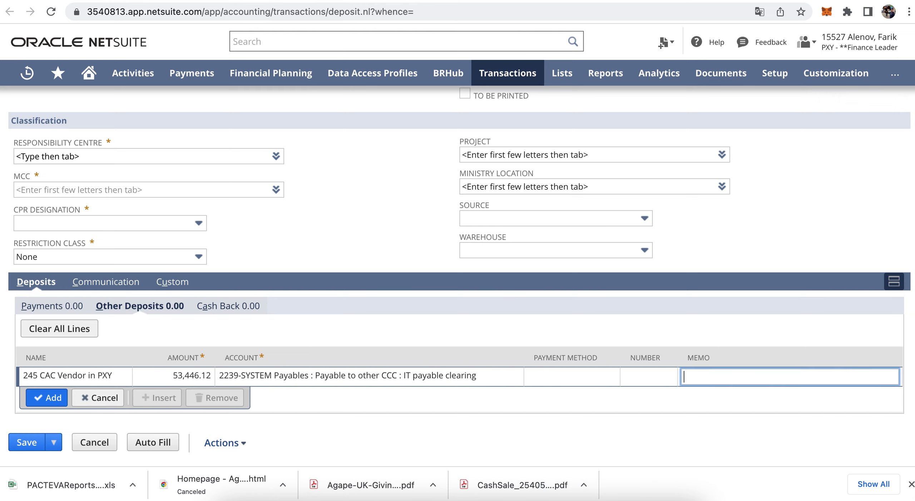
Enter "Reconciling 2239 with CAC" as the deposit line's memo
type("Clear")
key("BackSpace")
key("BackSpace")
key("BackSpace")
key("BackSpace")
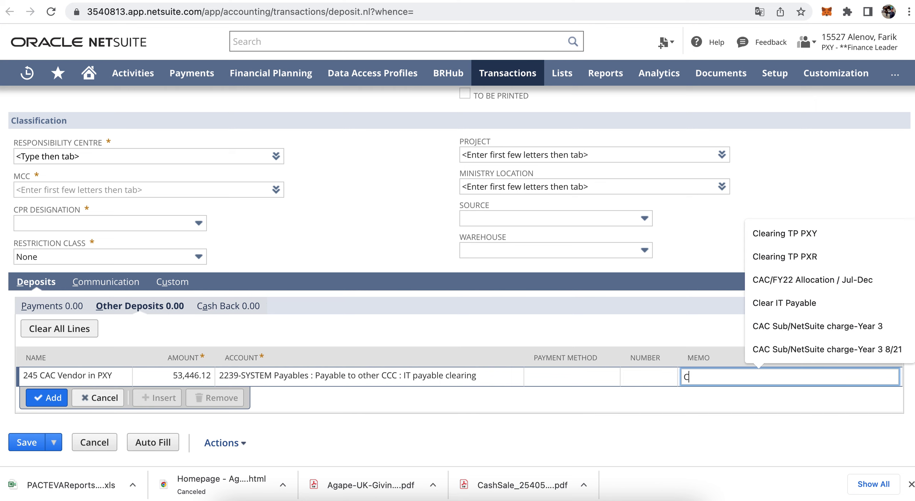
type("Reconcilin")
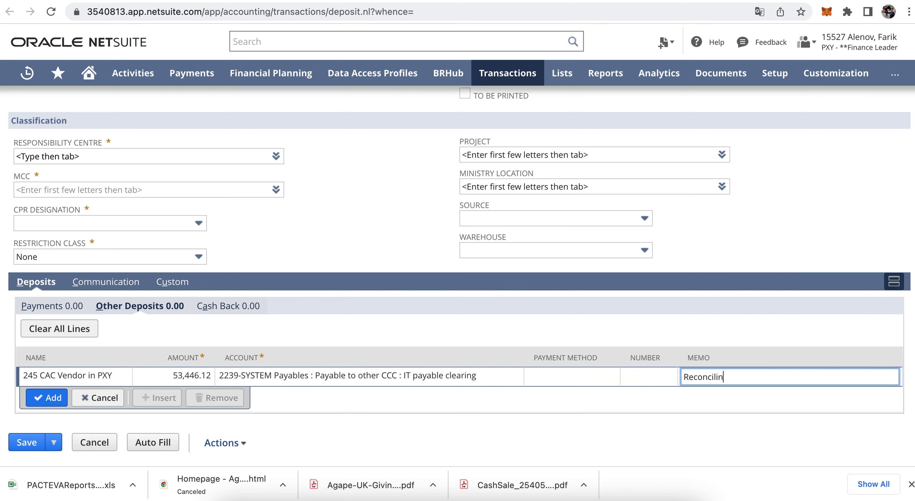
type("g 2239 with CAC")
left_click(223, 158)
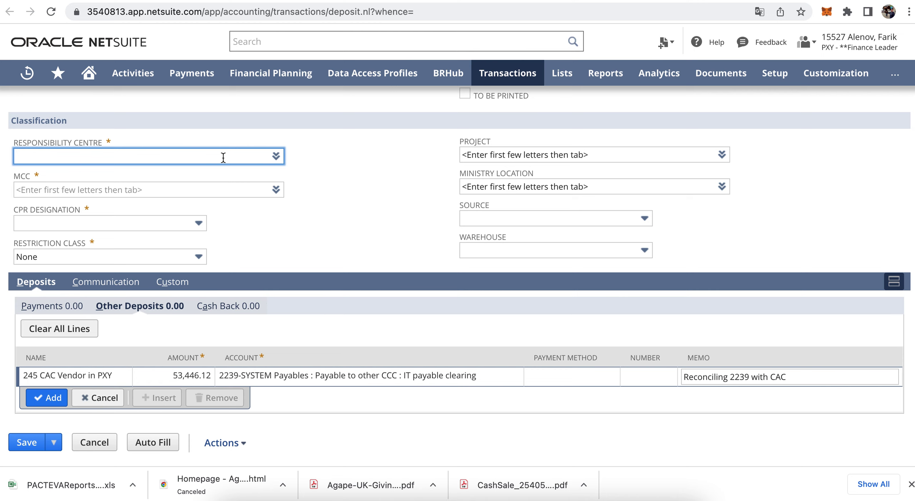
type("F")
left_click(368, 194)
Set the deposit's responsibility centre to 11 : FOREX-SYSTEM
scroll(369, 193, "up", 6)
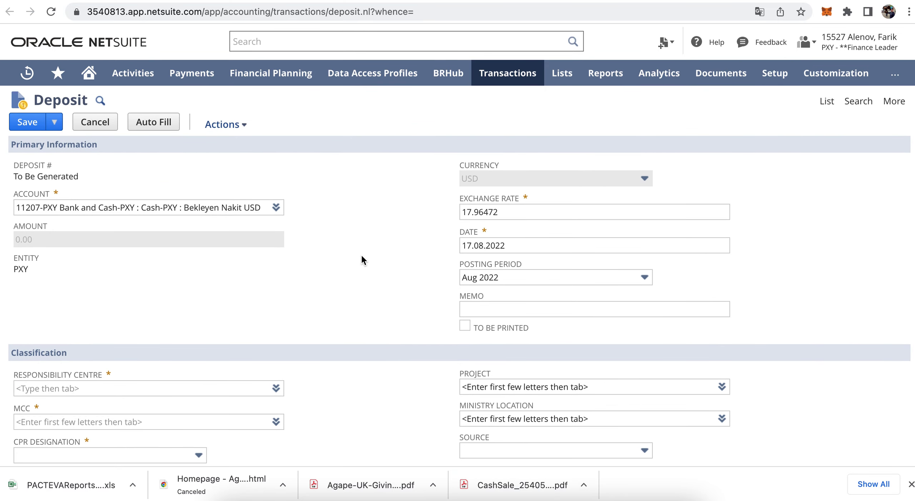
scroll(362, 259, "down", 2)
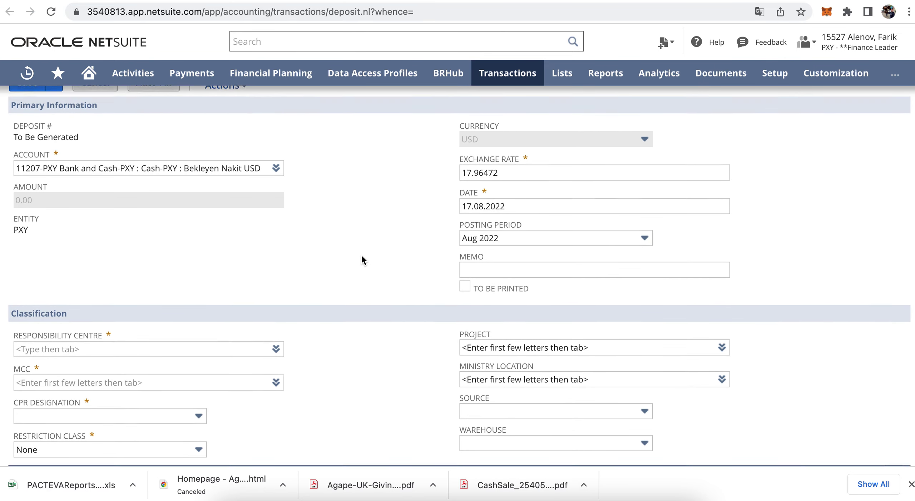
scroll(362, 258, "down", 4)
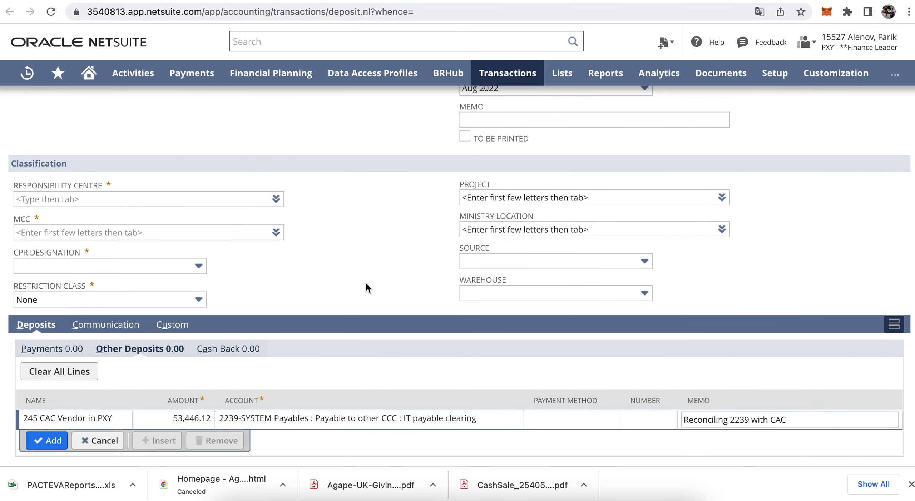
left_click(212, 196)
type("Forex")
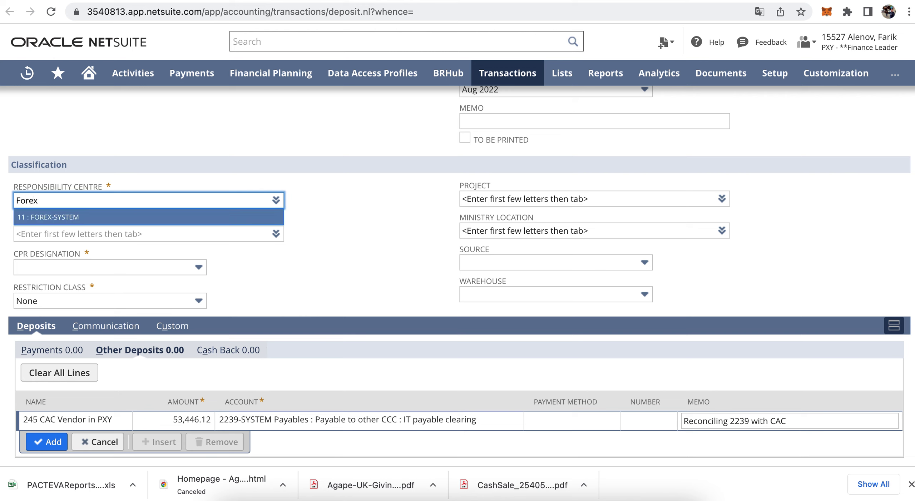
left_click(209, 217)
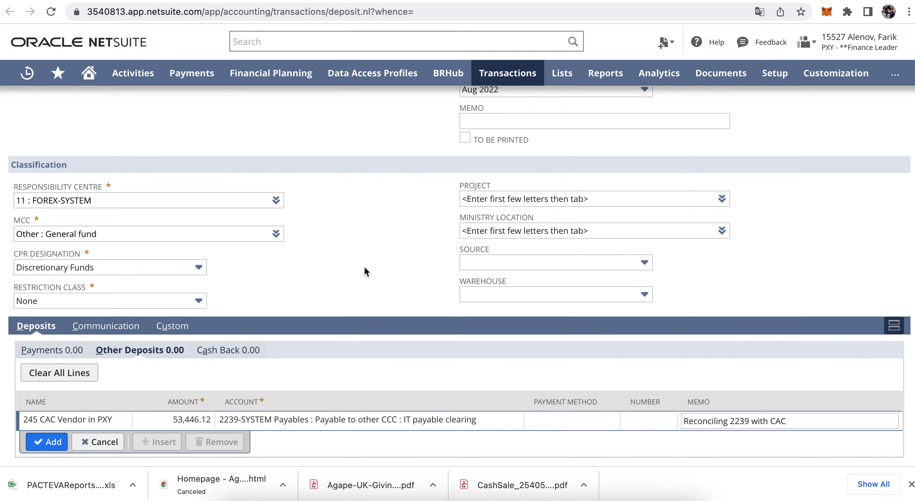
Set the deposit's date to 30.06.2022
scroll(365, 269, "up", 5)
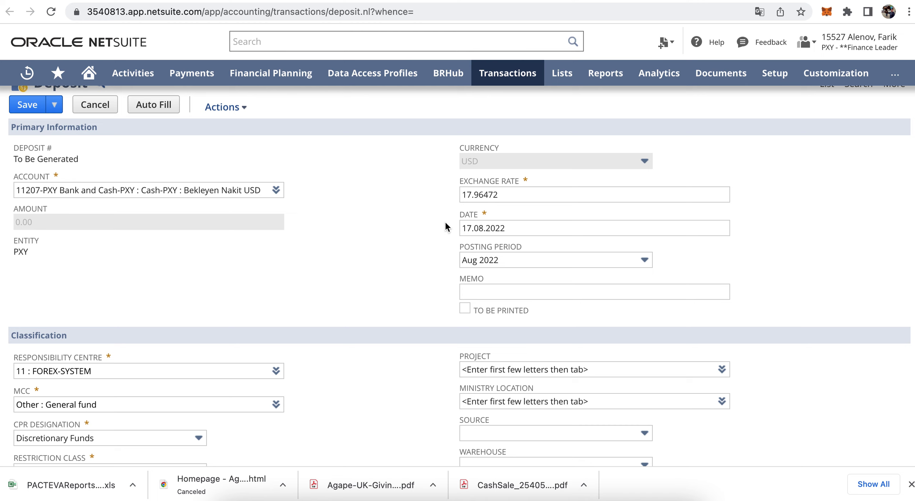
left_click(478, 195)
left_click(379, 241)
scroll(379, 240, "up", 1)
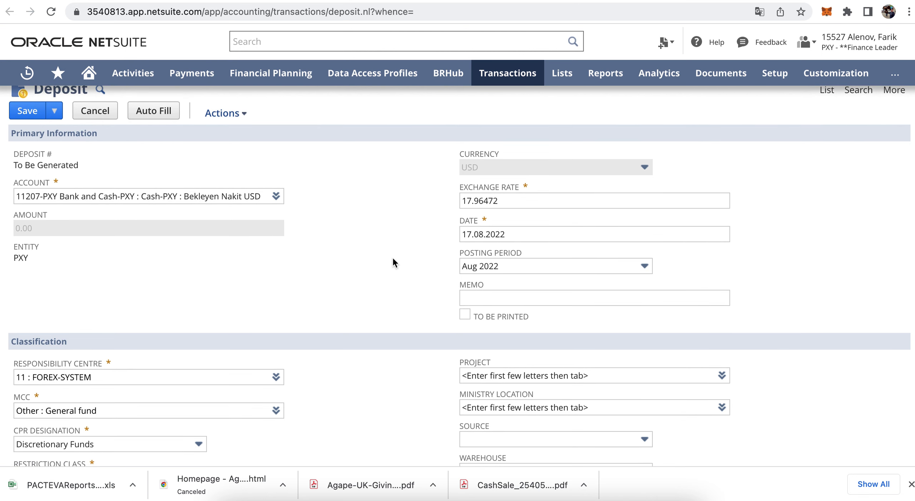
left_click(741, 234)
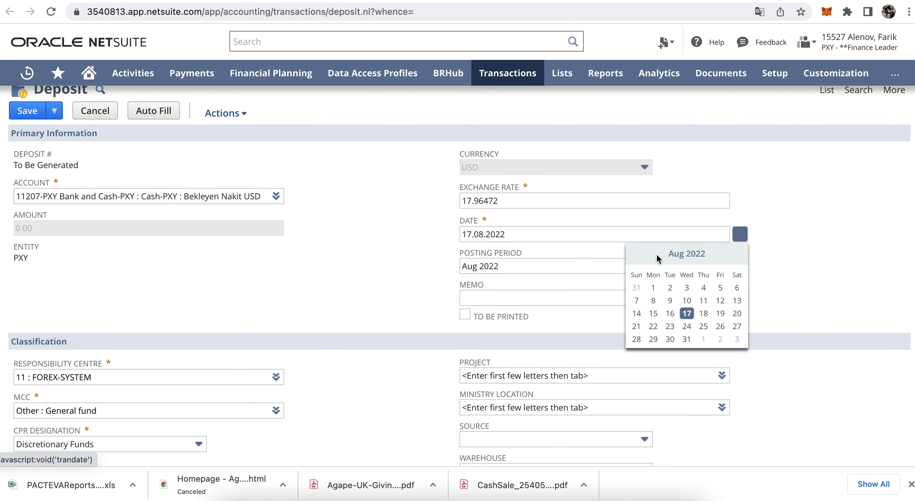
left_click(639, 254)
left_click(639, 254)
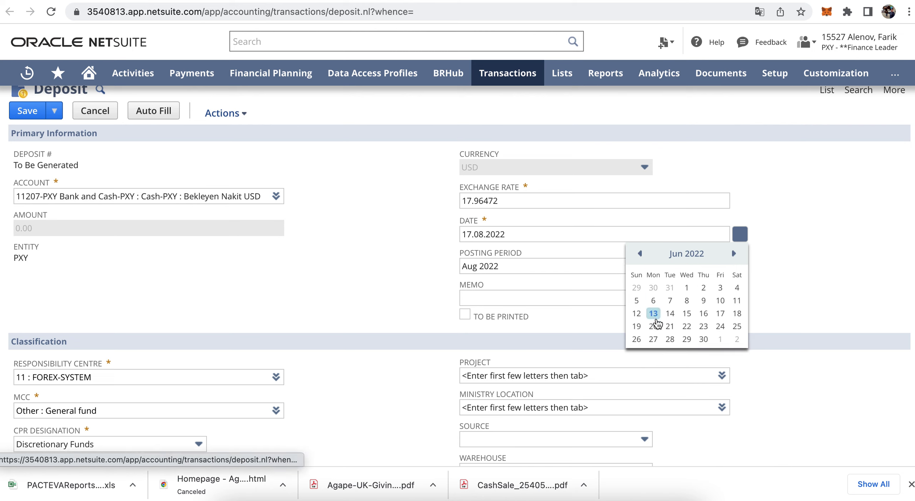
left_click(704, 340)
left_click(400, 294)
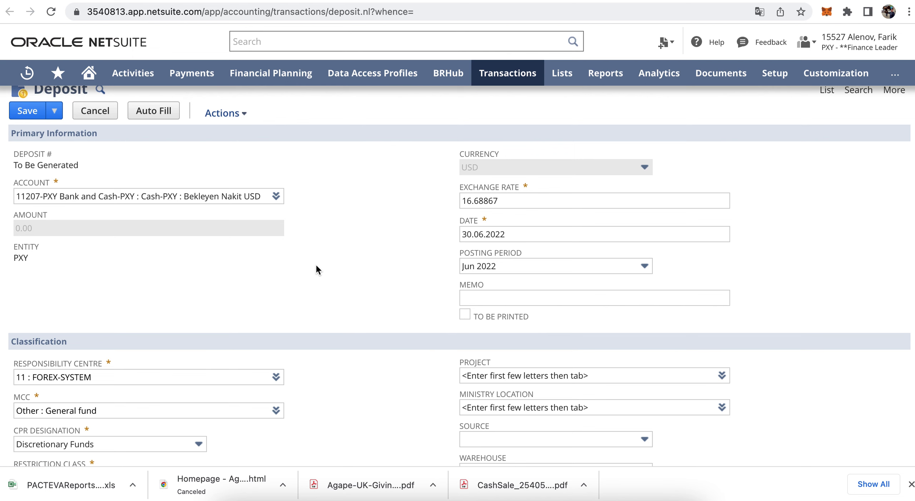
Enter "Reconciling 2239" as the deposit's main memo
scroll(316, 264, "down", 1)
left_click(505, 287)
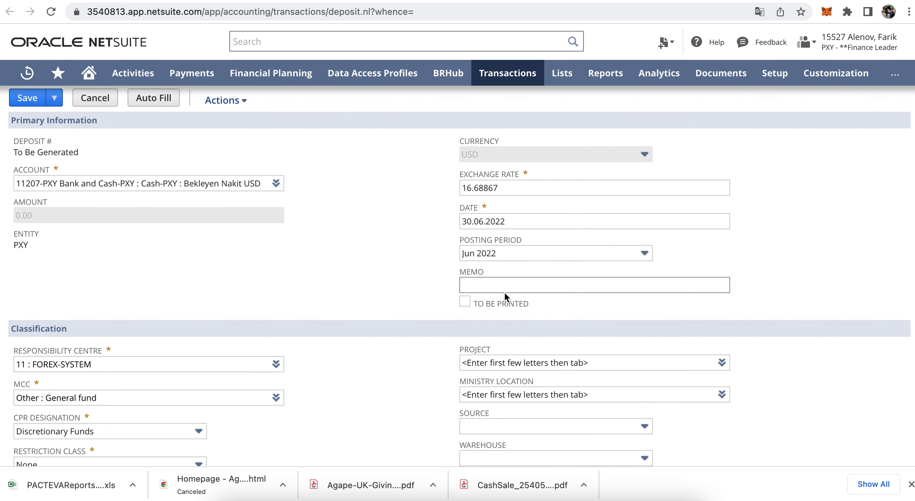
type("Clearing")
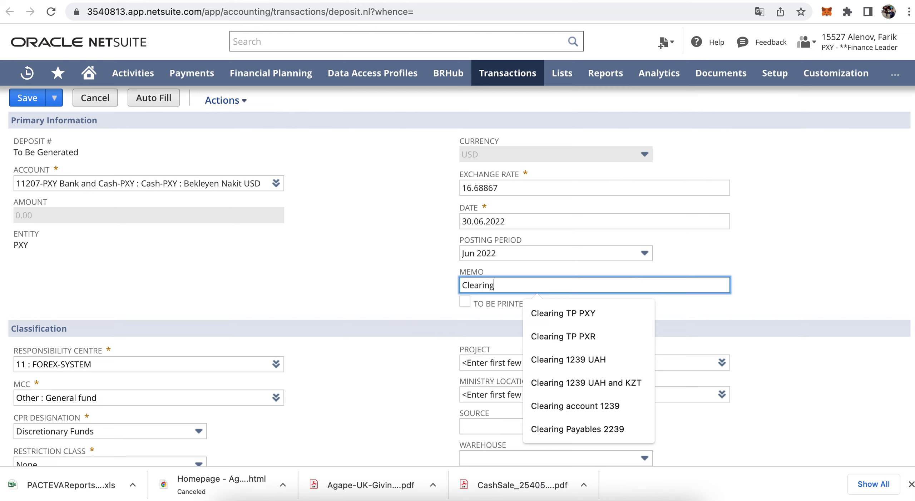
key("BackSpace")
key("BackSpace")
key("BackSpace")
key("BackSpace")
key("BackSpace")
key("BackSpace")
key("BackSpace")
key("BackSpace")
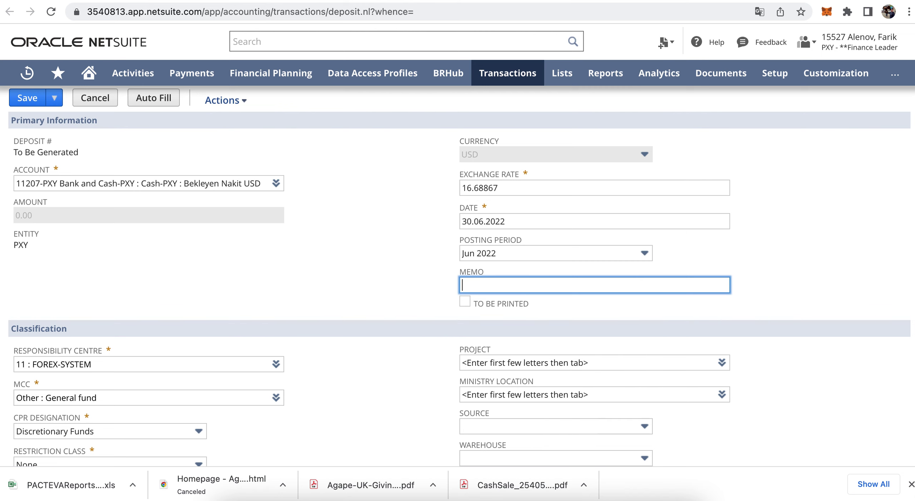
type("Reconciling 2239")
left_click(380, 291)
Add the completed 245 CAC Vendor in PXY line to Other Deposits and save the deposit
scroll(318, 323, "down", 3)
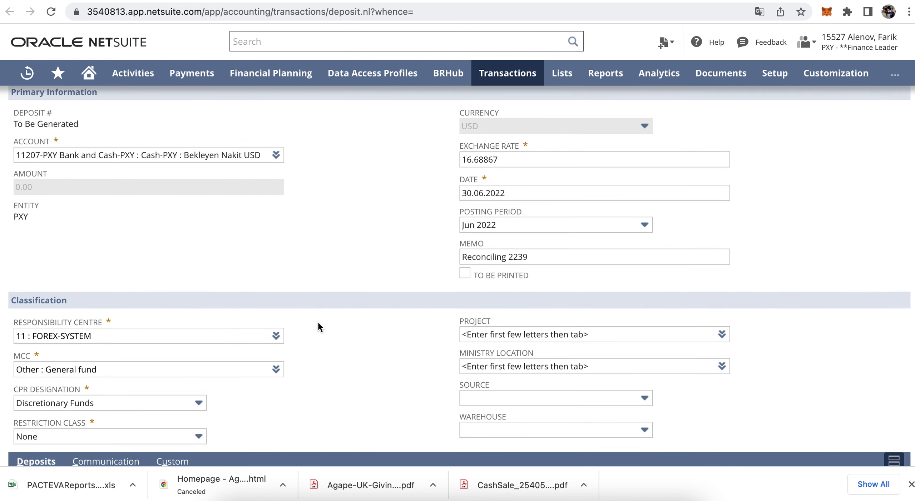
scroll(318, 323, "down", 2)
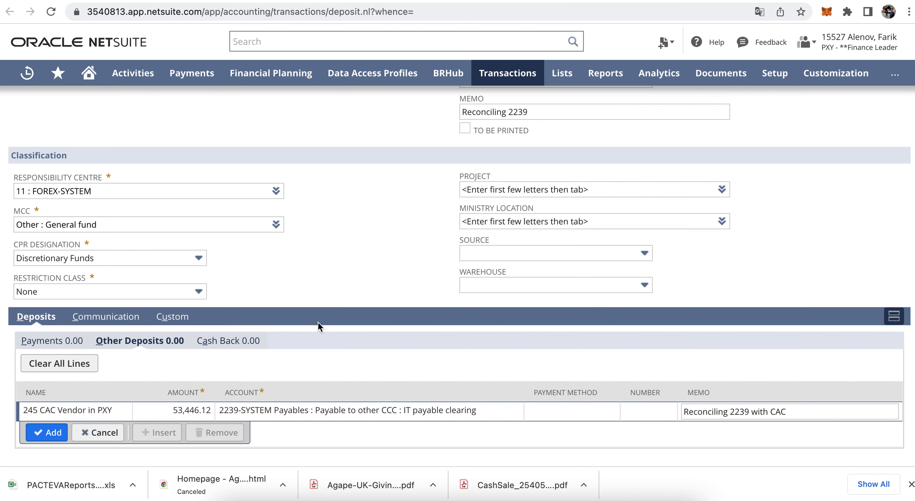
left_click(63, 431)
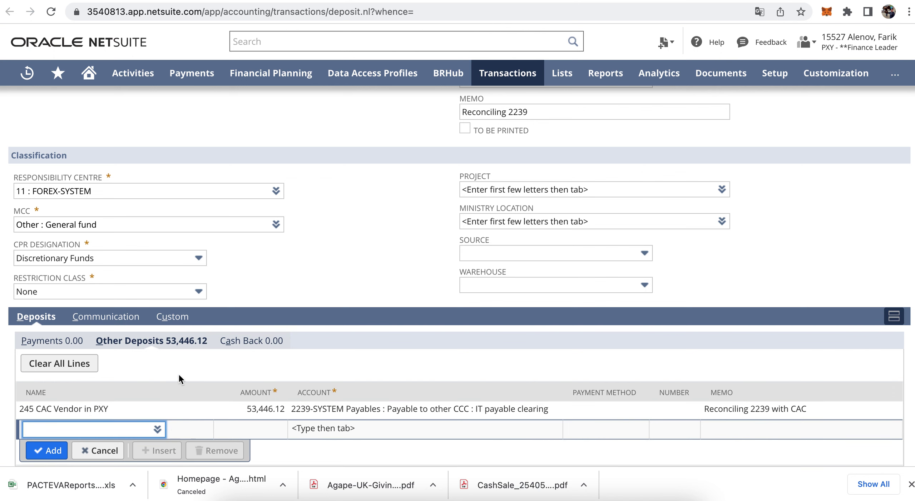
scroll(352, 247, "up", 5)
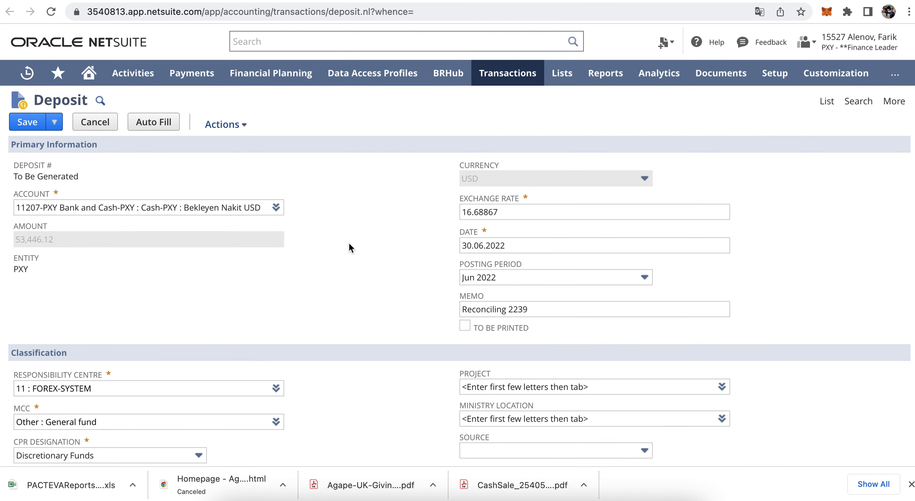
left_click(25, 124)
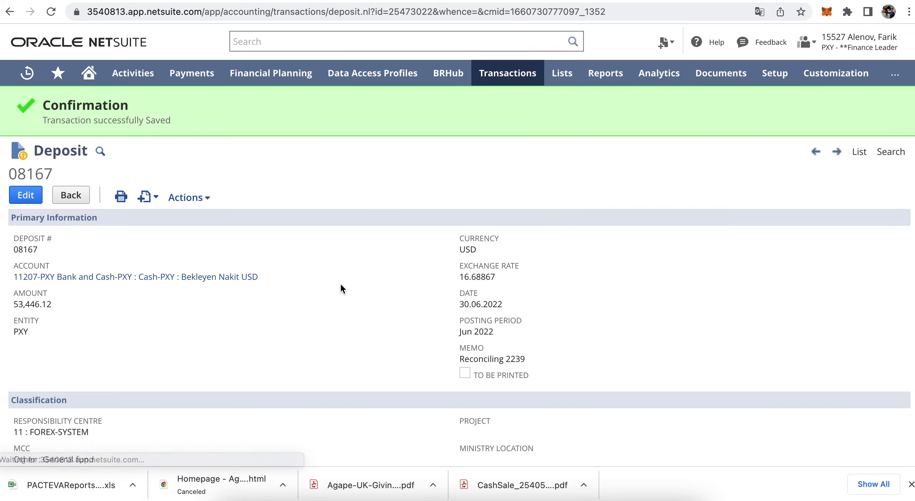
Review the saved deposit's details and its GL impact, checking the TRY credit posted to account 2239
scroll(341, 285, "down", 5)
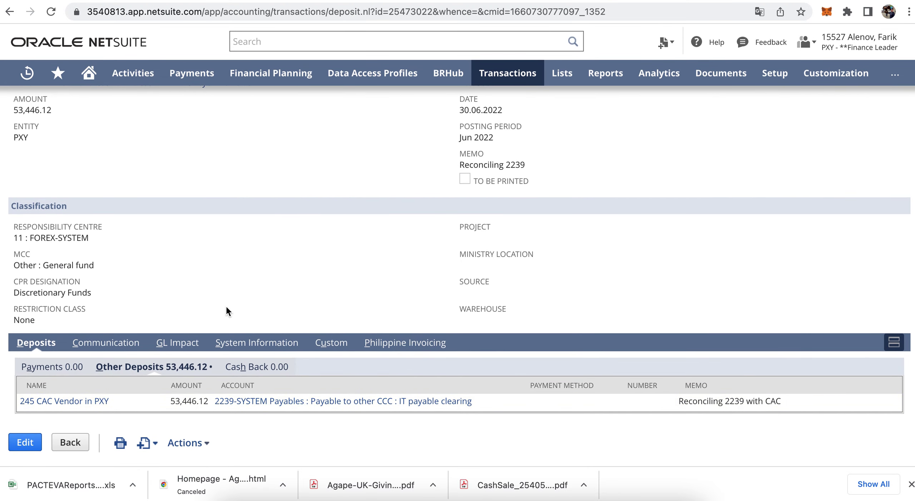
scroll(226, 305, "up", 3)
scroll(226, 305, "down", 4)
left_click(180, 343)
scroll(251, 293, "down", 5)
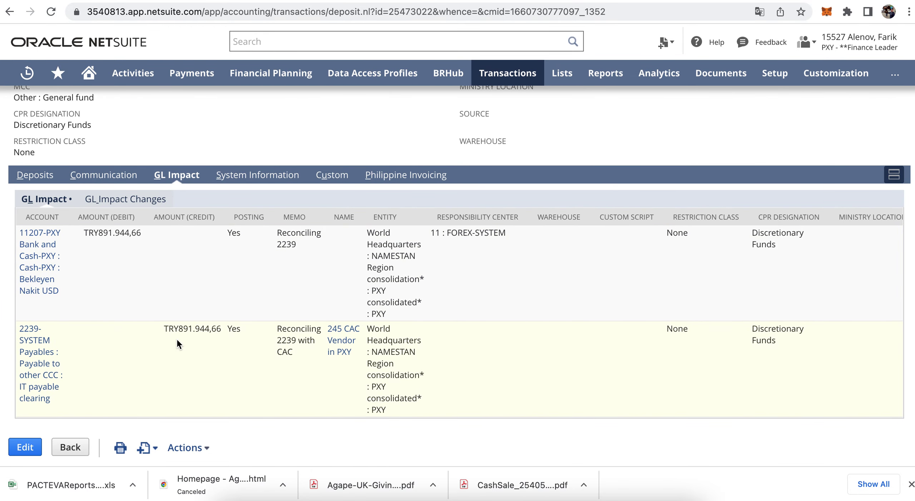
left_click_drag(178, 329, 221, 329)
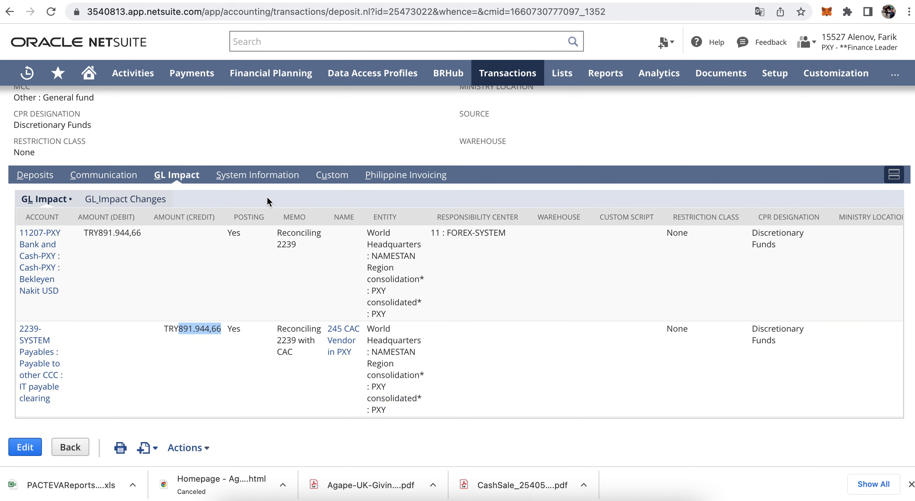
Open the saved deposit for editing and check its Other Deposits line against the primary information
scroll(267, 196, "up", 10)
left_click(28, 197)
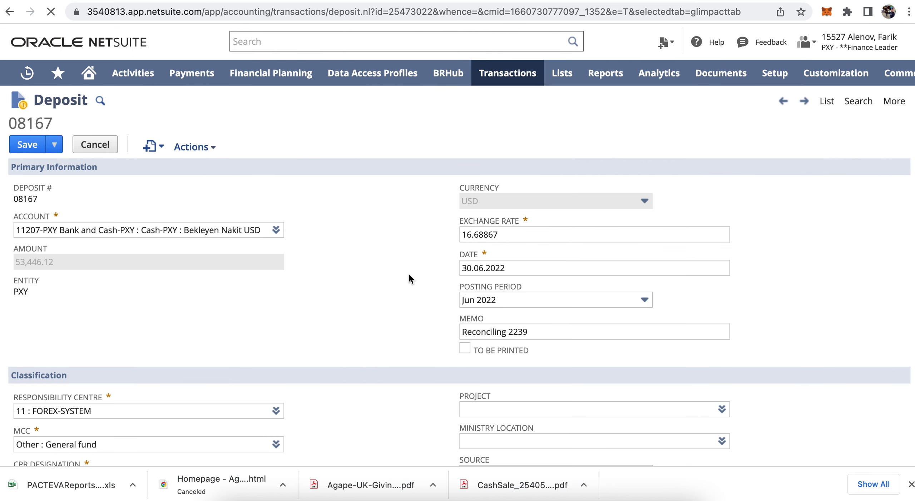
scroll(406, 274, "down", 3)
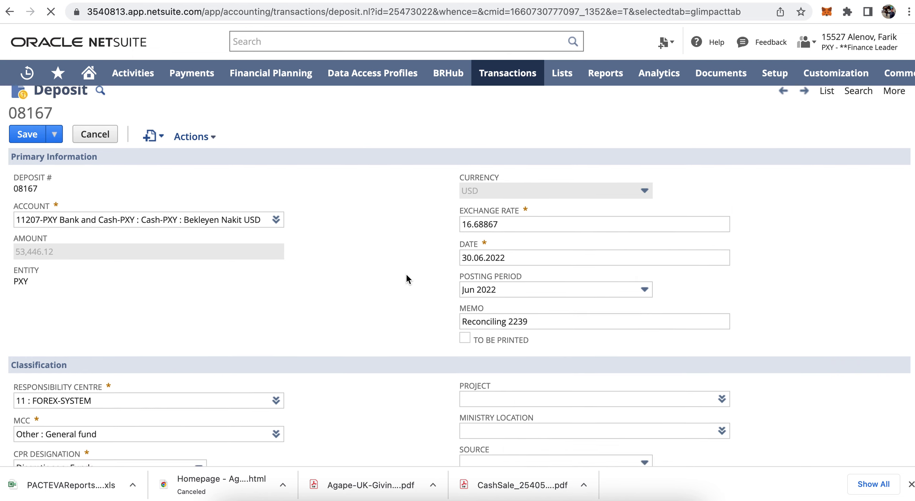
scroll(406, 273, "down", 1)
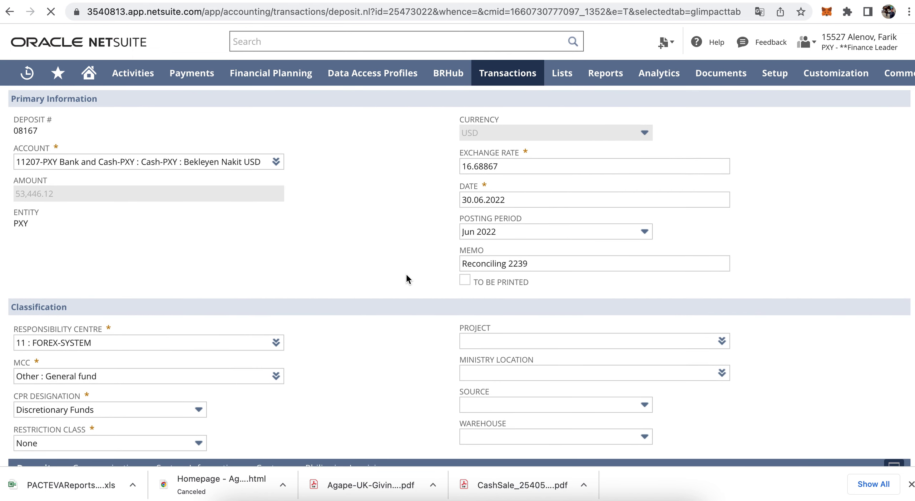
scroll(406, 278, "down", 8)
scroll(407, 278, "down", 3)
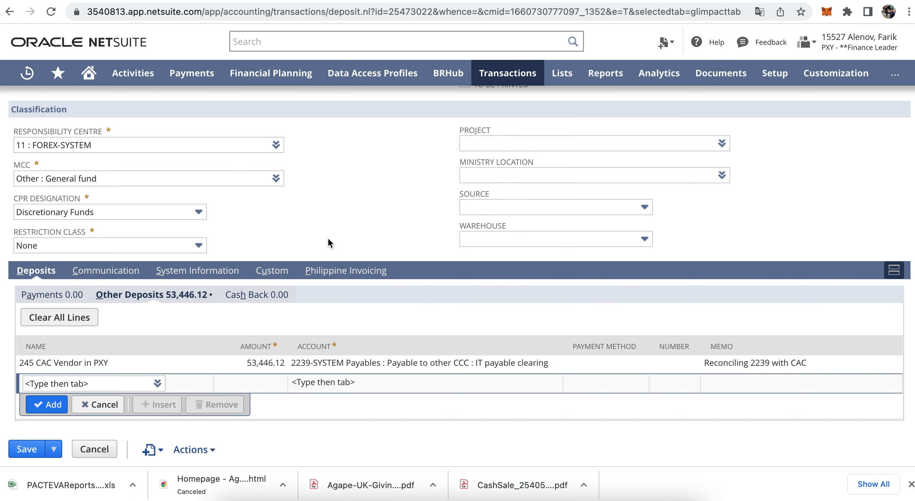
scroll(328, 239, "up", 7)
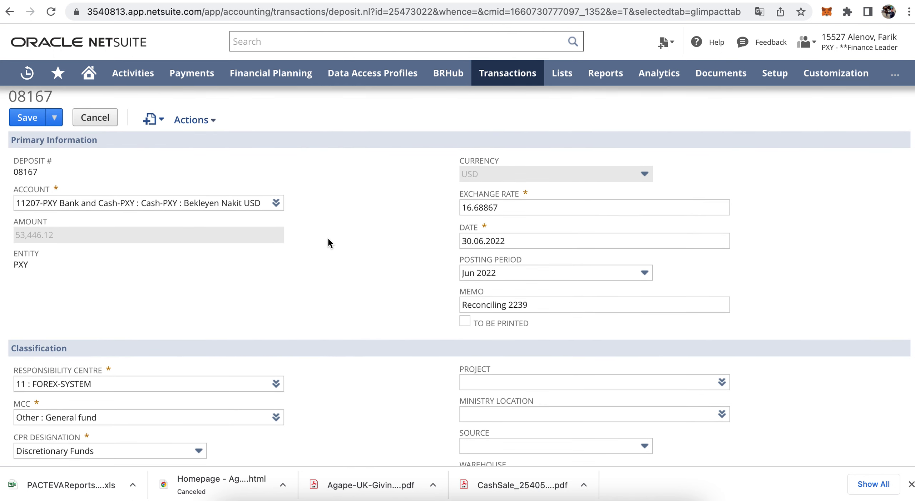
Replace the deposit's exchange rate with the start of a division, 397,660.25/, using the amount from the TRY bill payment
key("ctrl+Tab")
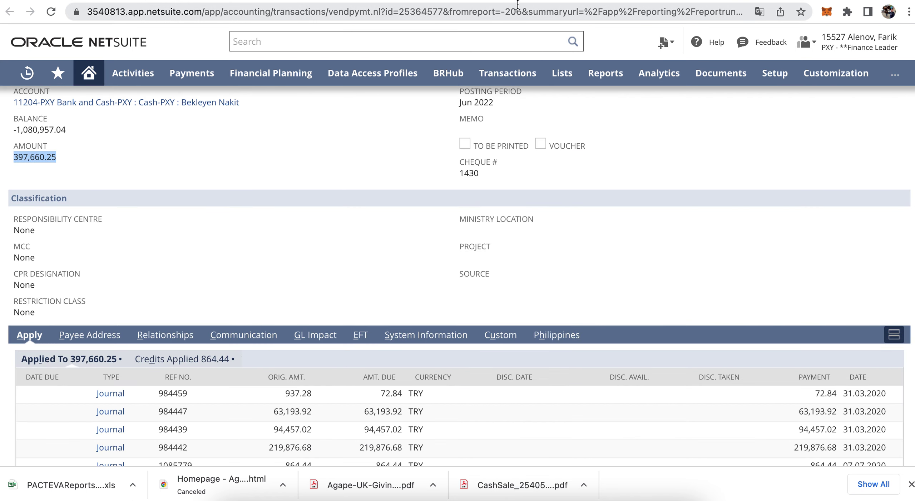
key("alt+Left")
double_click(479, 208)
type("397,660.25")
type("/")
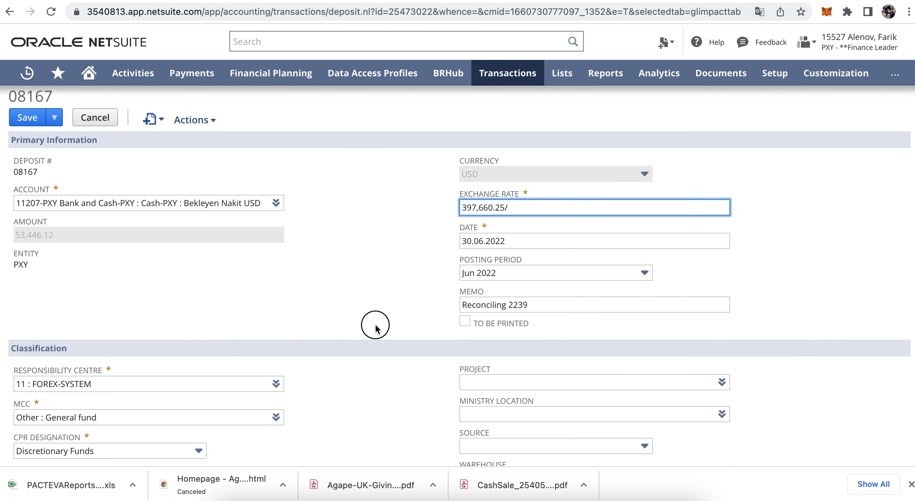
Complete the exchange rate division with the deposit line's copied amount, 53,446.12, and save the deposit
scroll(375, 323, "down", 5)
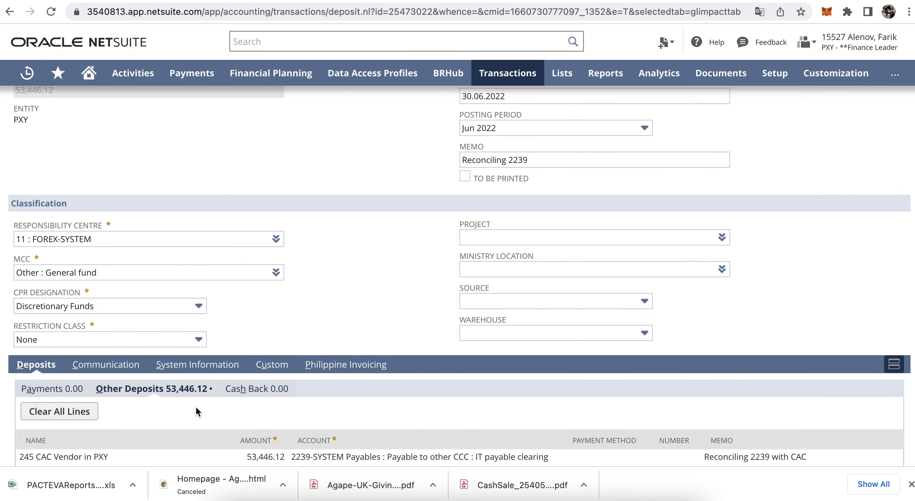
scroll(242, 421, "down", 1)
left_click(242, 421)
key("super+c")
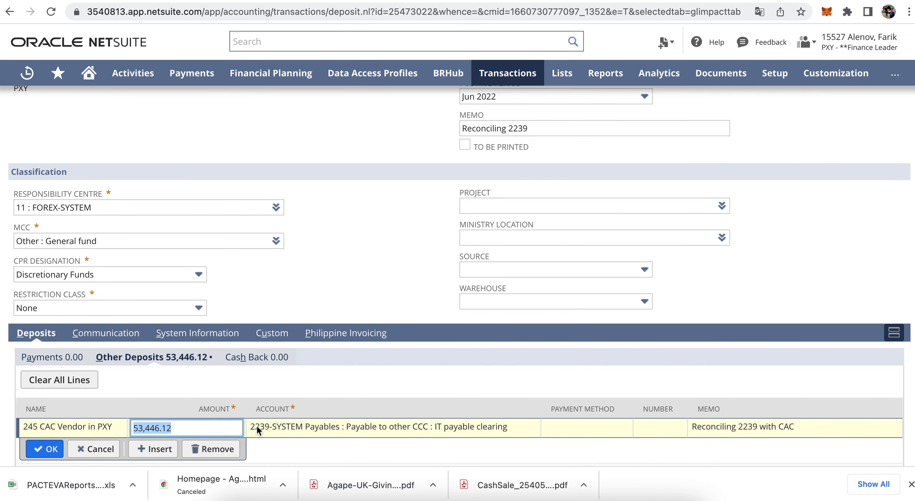
left_click(43, 450)
scroll(304, 282, "up", 1)
scroll(304, 285, "up", 6)
left_click(515, 235)
type("/")
key("super+v")
left_click(350, 296)
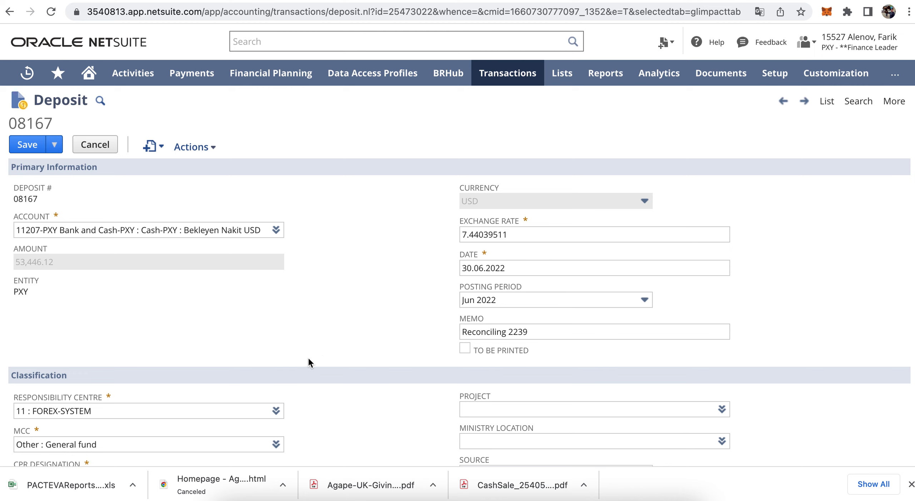
left_click(27, 147)
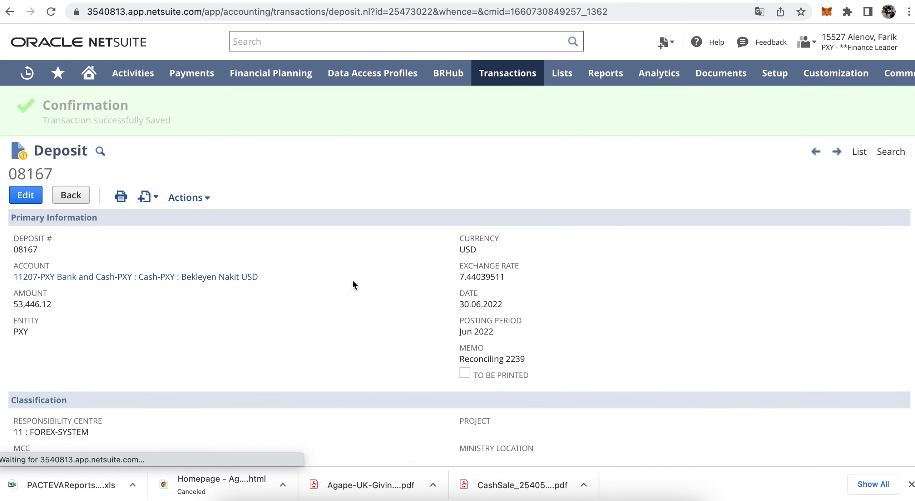
Review the GL impact of the deposit saved with the recalculated exchange rate
scroll(353, 284, "down", 5)
left_click(179, 335)
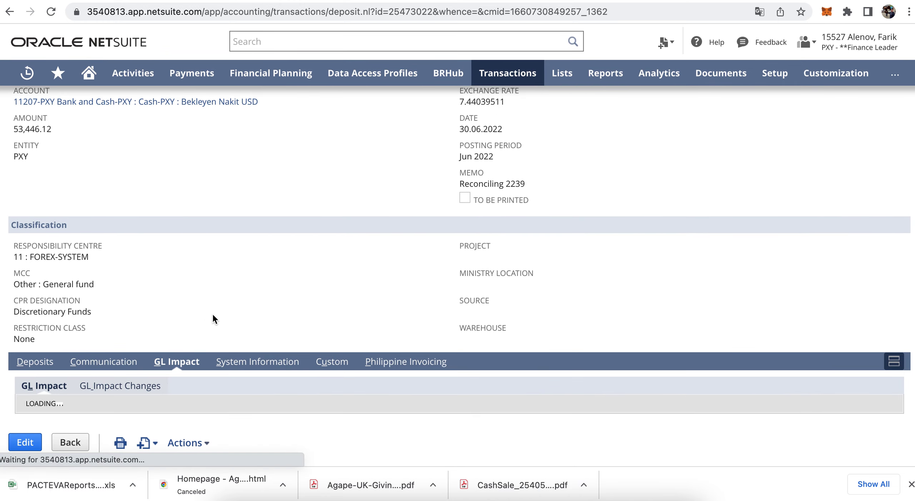
scroll(257, 293, "down", 5)
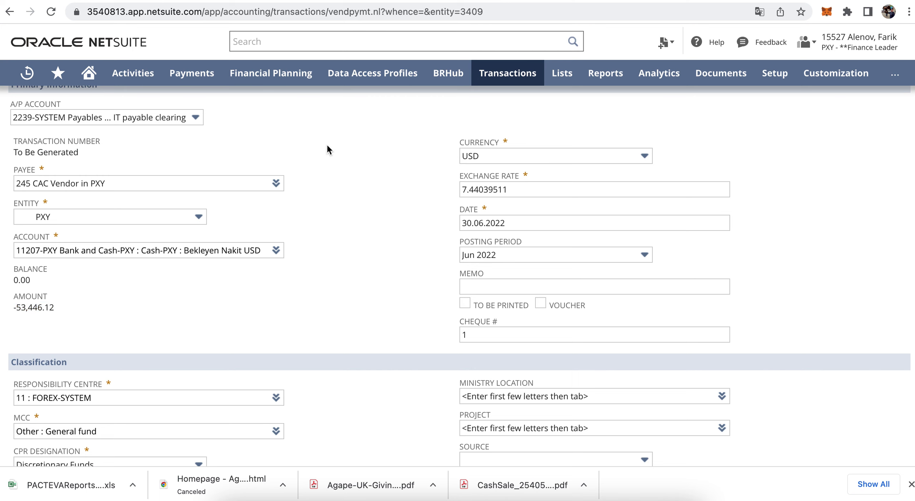
Reload the unsaved USD bill payment by switching its A/P account to 2221-PXY Payables and back to 2239-SYSTEM Payables, discarding the entered data
left_click(194, 250)
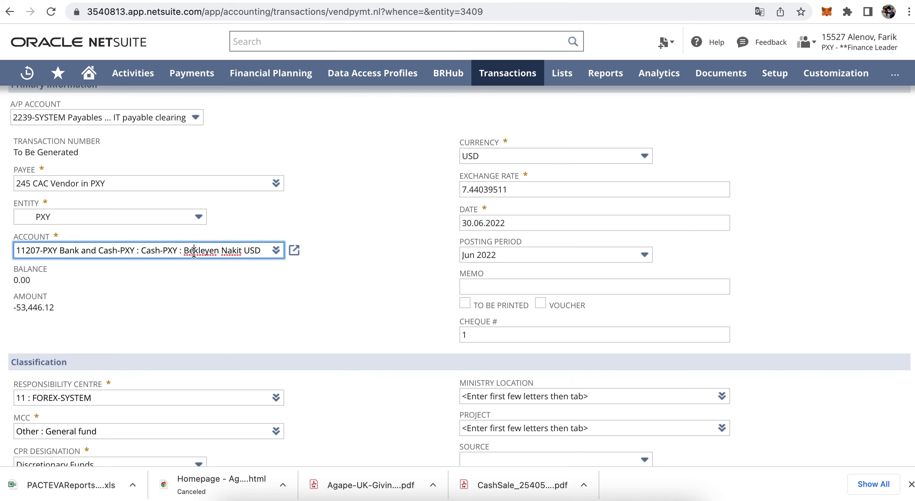
left_click(142, 117)
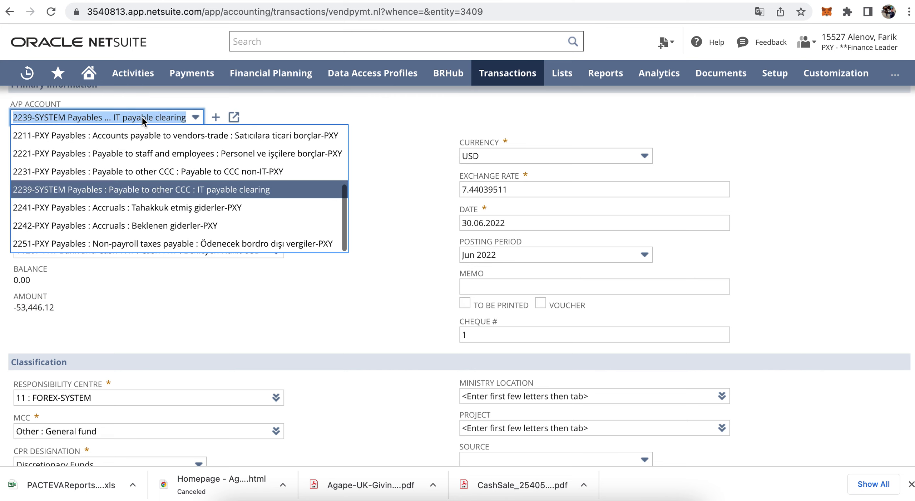
left_click(137, 146)
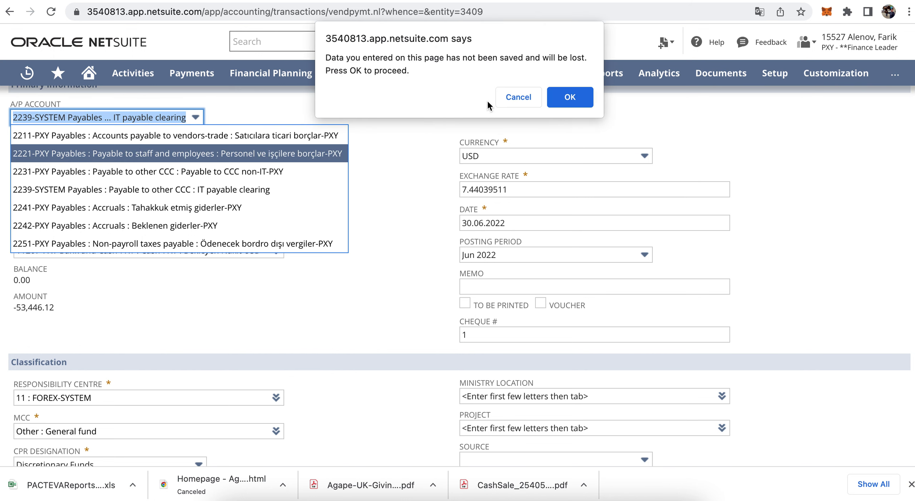
left_click(577, 99)
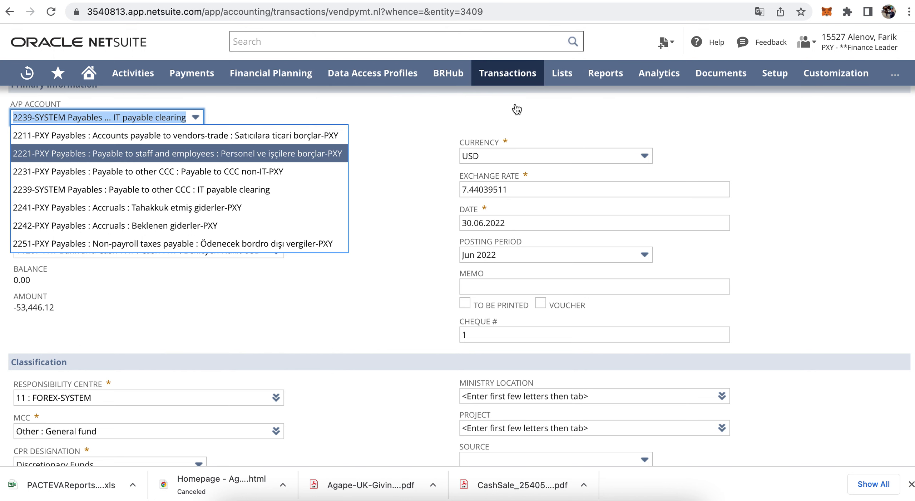
left_click(166, 116)
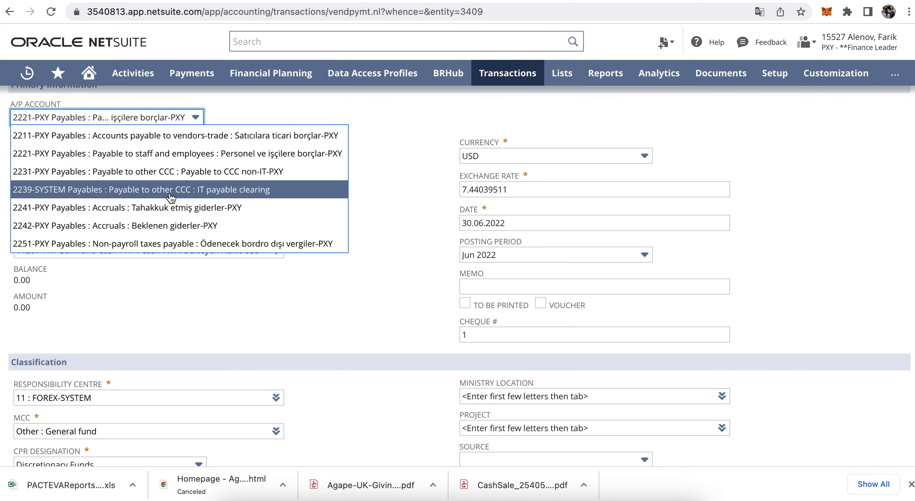
left_click(262, 189)
left_click(386, 144)
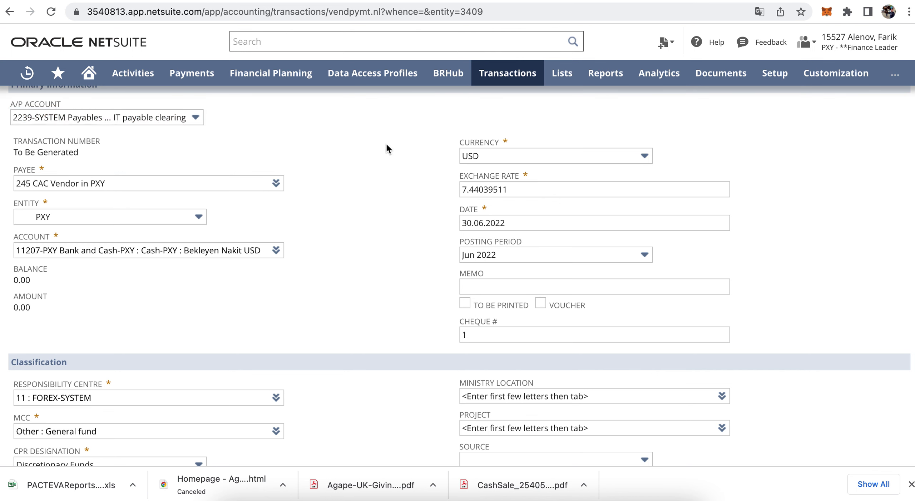
Mark all open USD journals for application on the bill payment for 245 CAC Vendor in PXY
scroll(404, 285, "down", 10)
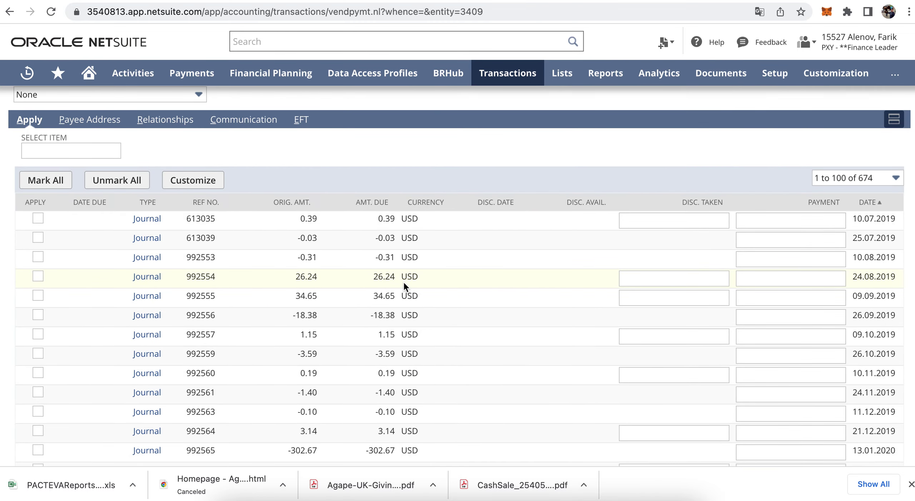
scroll(404, 285, "up", 8)
scroll(405, 284, "up", 3)
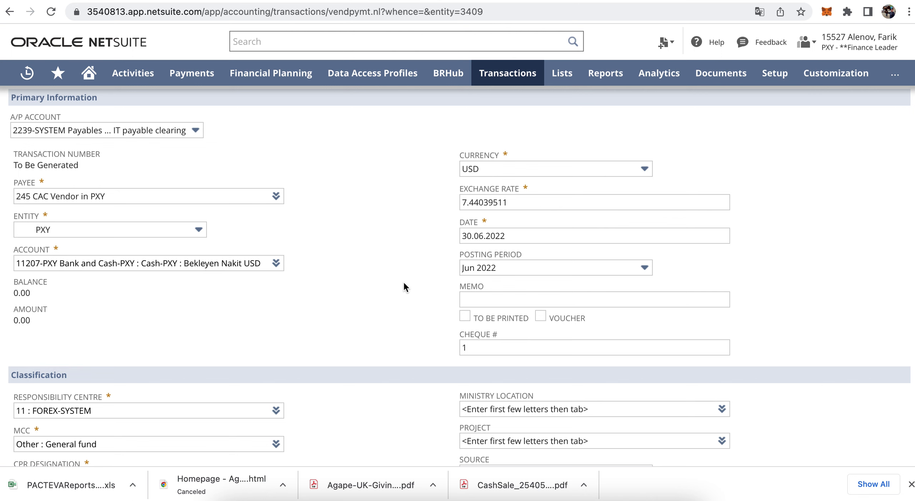
scroll(403, 281, "down", 6)
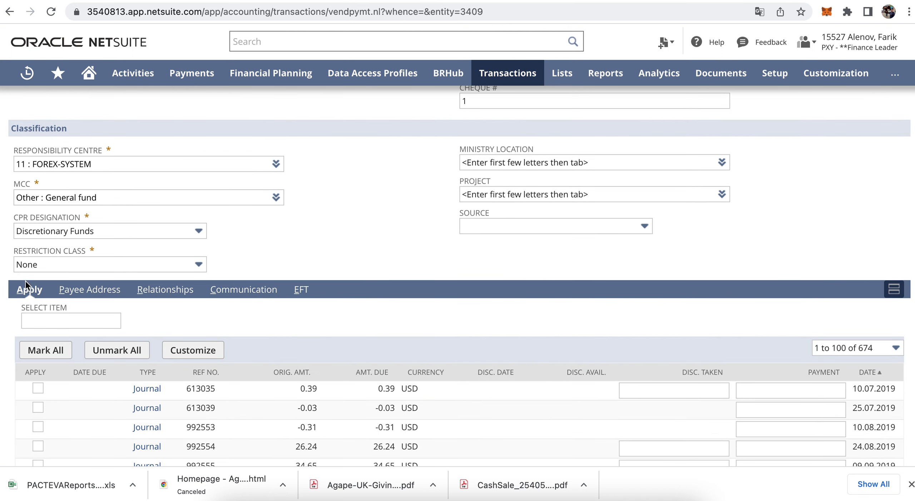
left_click(46, 350)
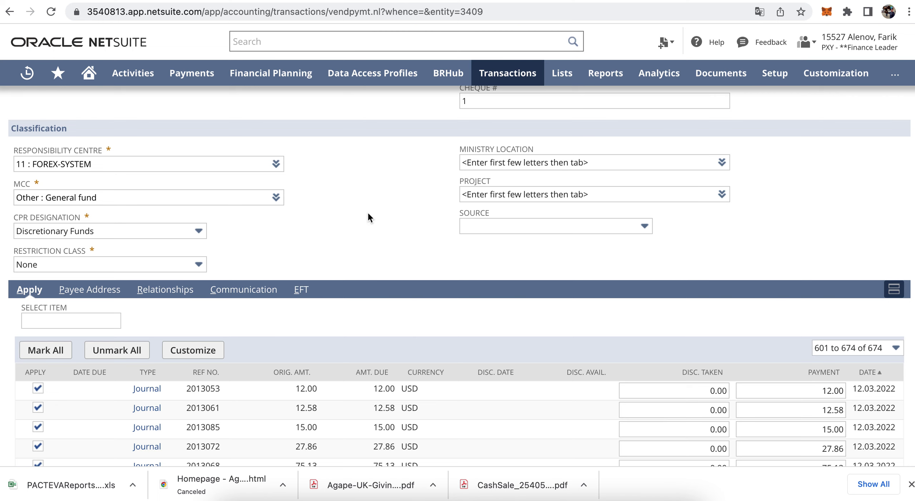
scroll(368, 215, "up", 6)
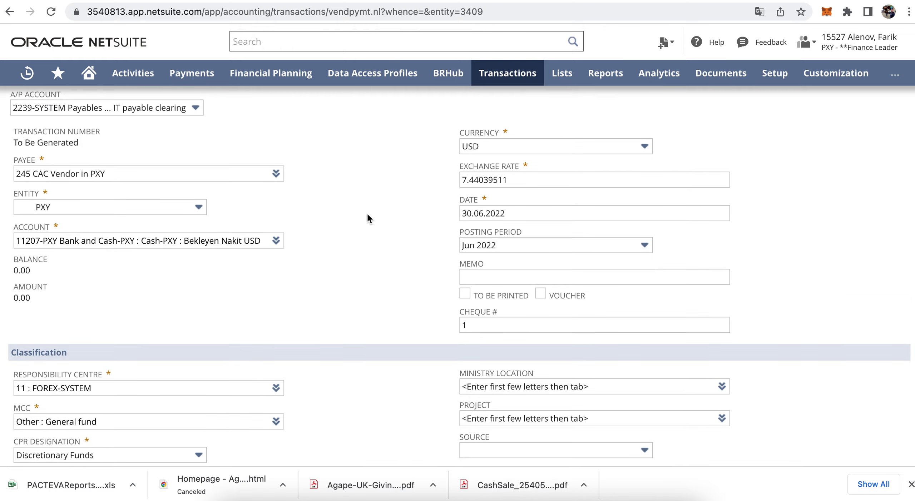
scroll(377, 273, "down", 9)
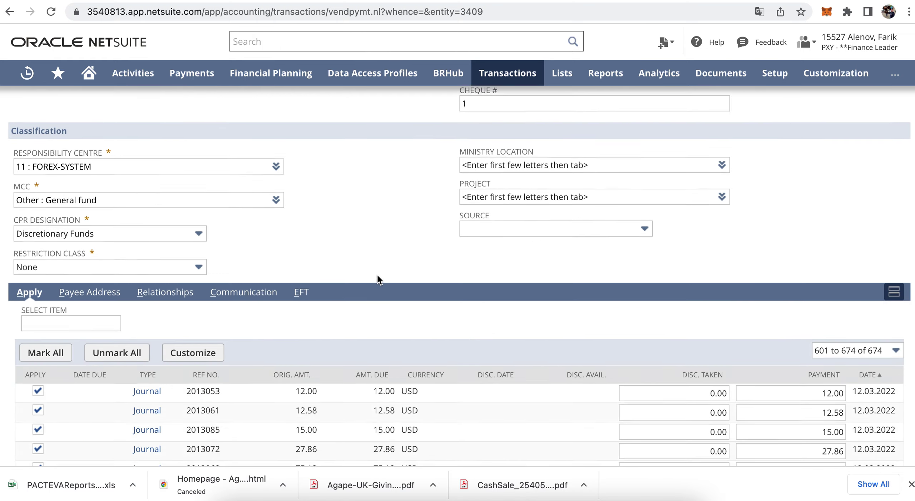
scroll(378, 275, "up", 4)
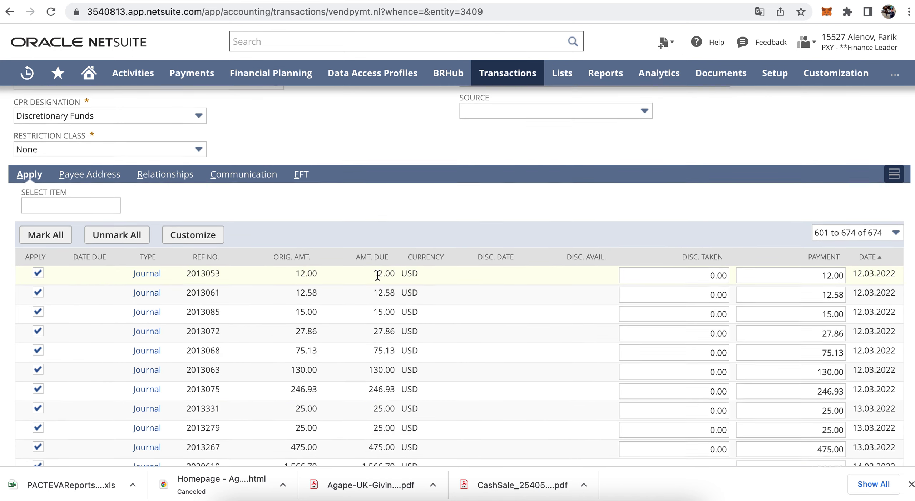
scroll(377, 275, "up", 1)
scroll(378, 274, "up", 10)
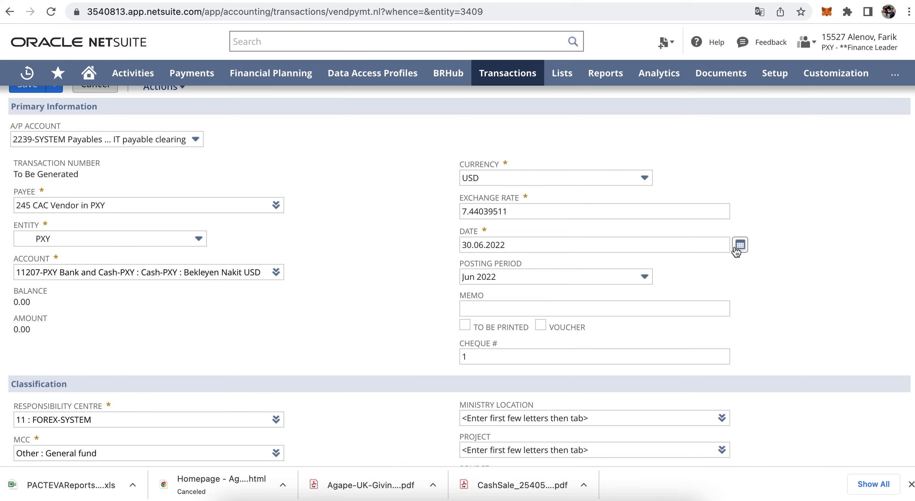
Reselect 30.06.2022 as the bill payment date to refresh its exchange rate
left_click(738, 249)
left_click(734, 264)
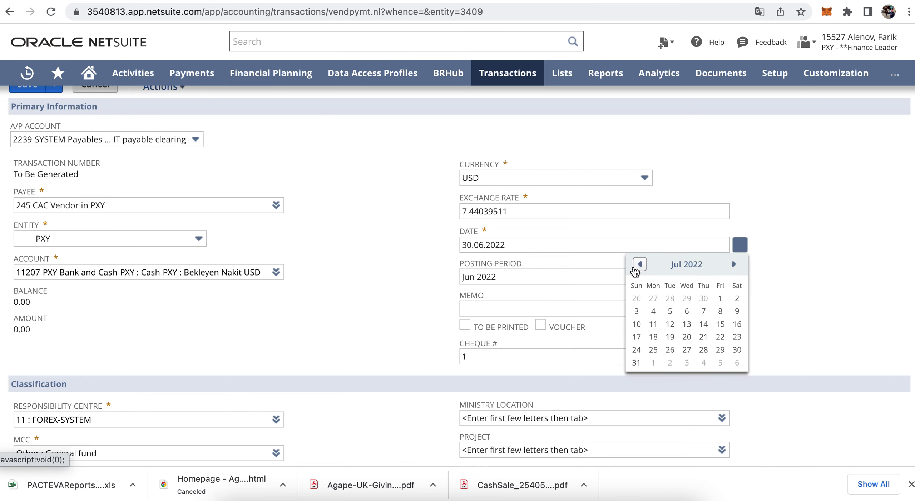
left_click(640, 264)
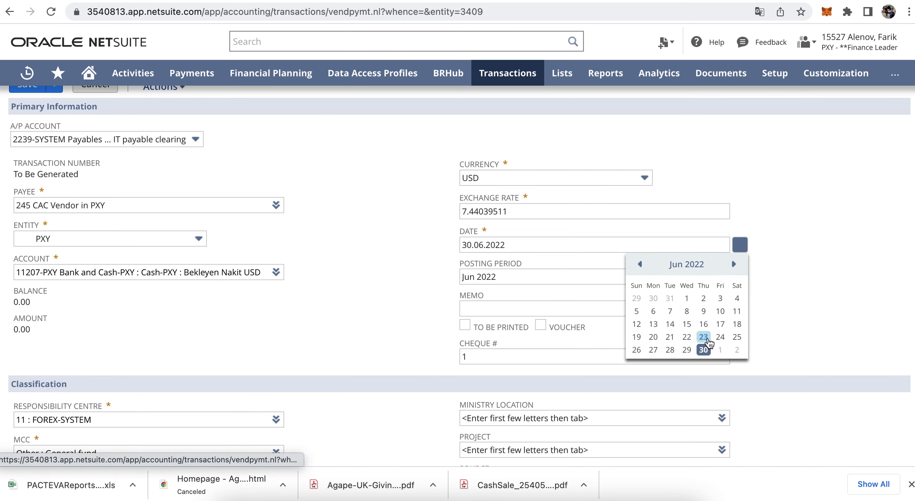
left_click(704, 350)
left_click(379, 293)
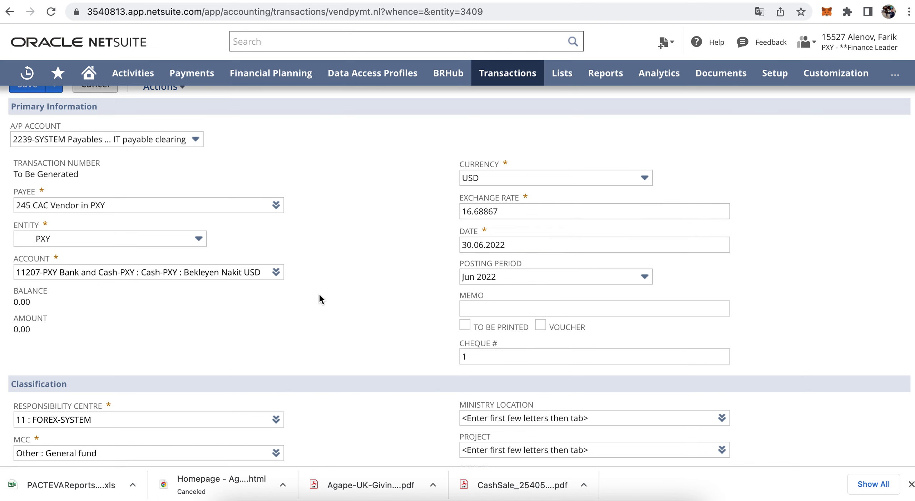
Check the USD bill payment's header fields and save the payment
scroll(319, 297, "up", 1)
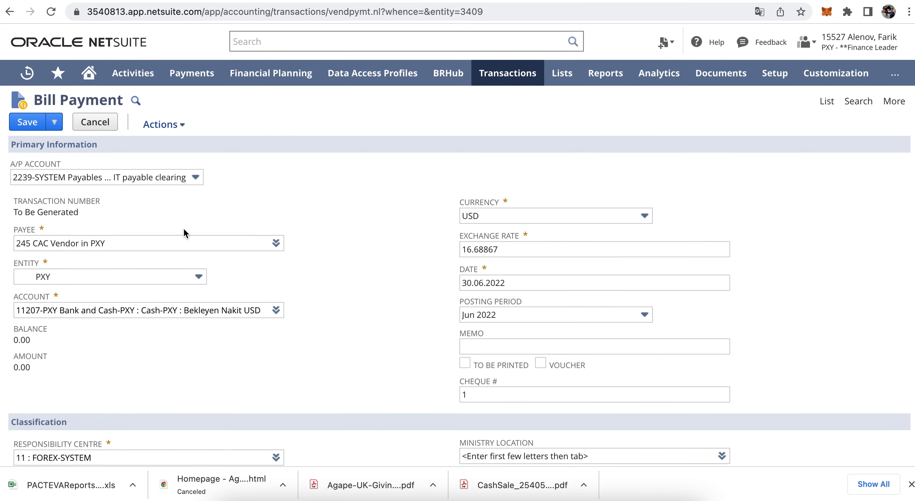
scroll(249, 227, "down", 4)
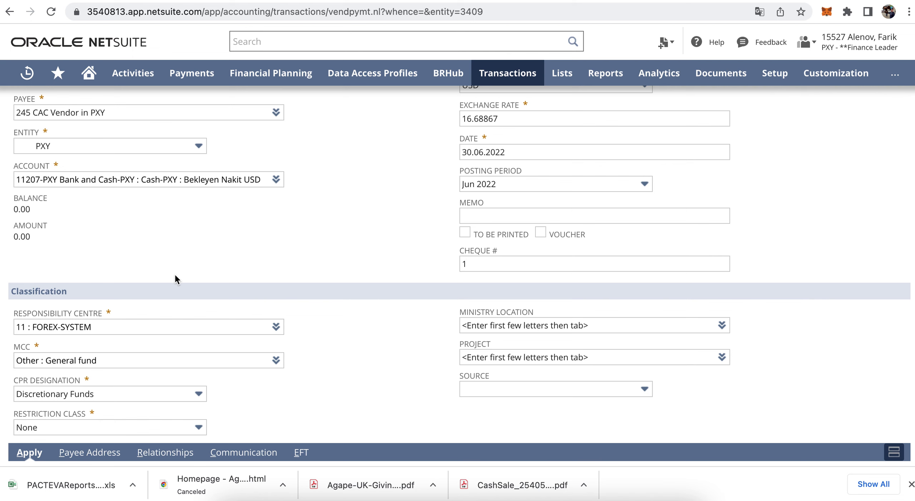
scroll(174, 273, "up", 4)
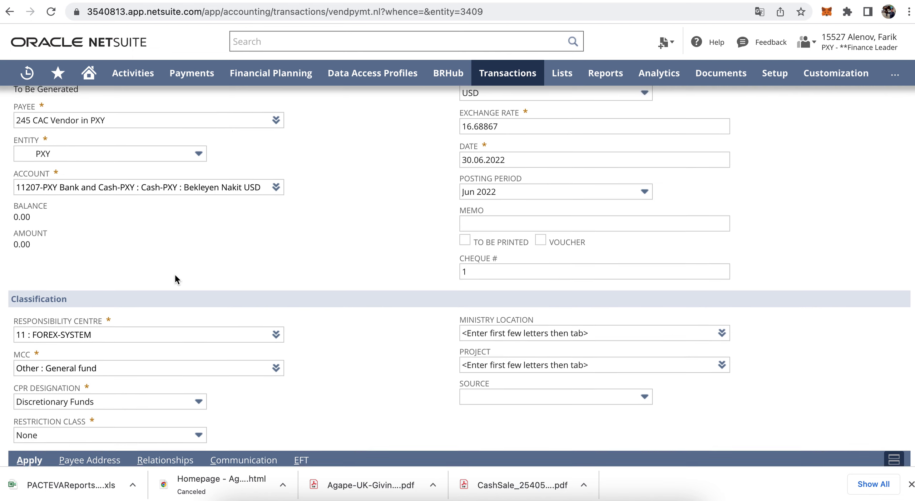
left_click(27, 124)
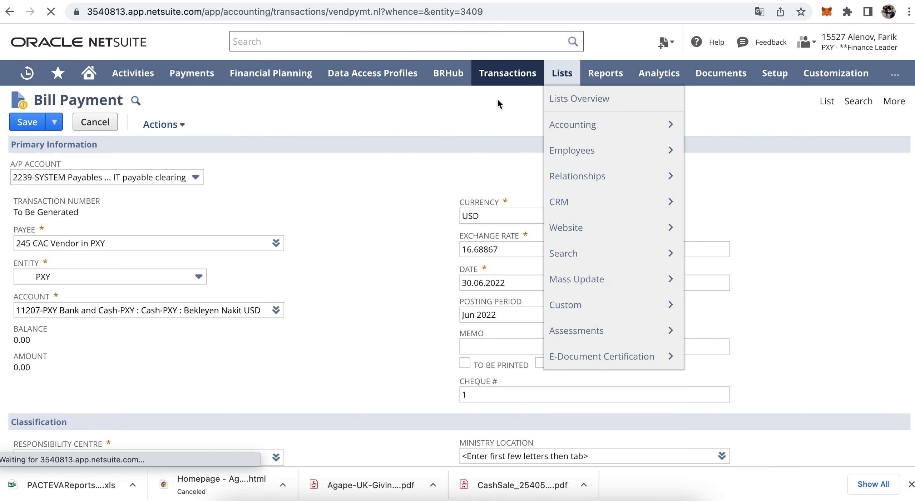
Open the Transfer Funds form in a new browser tab while the bill payment is being saved
mouse_move(500, 77)
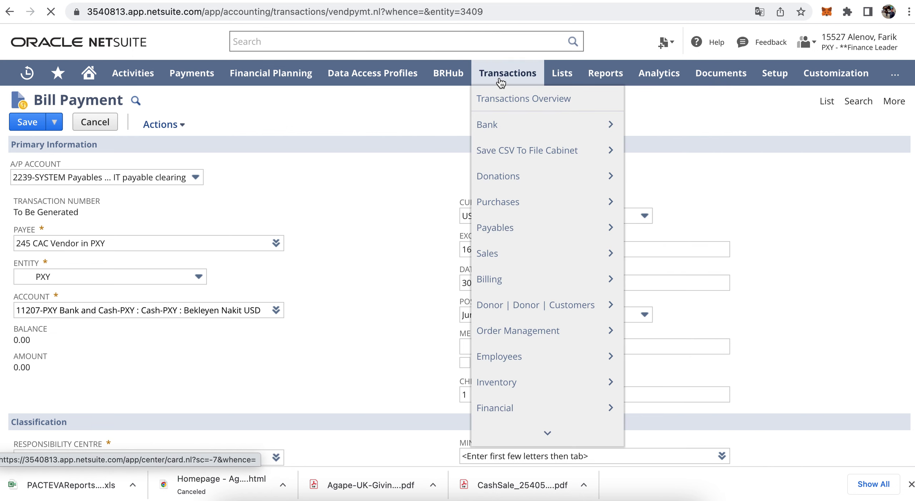
mouse_move(505, 122)
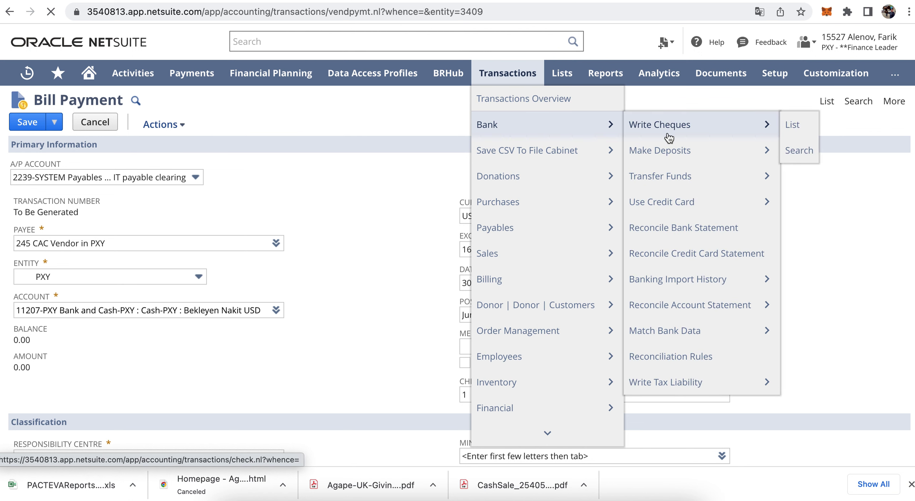
right_click(662, 179)
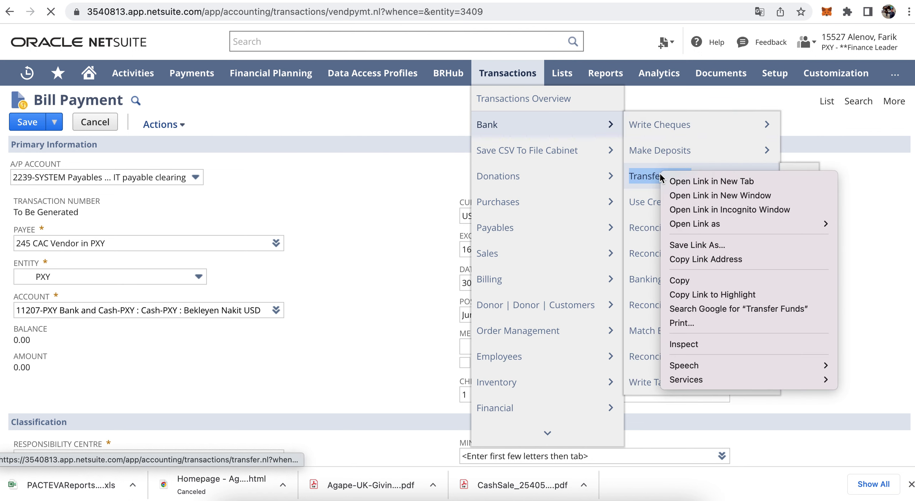
left_click(675, 181)
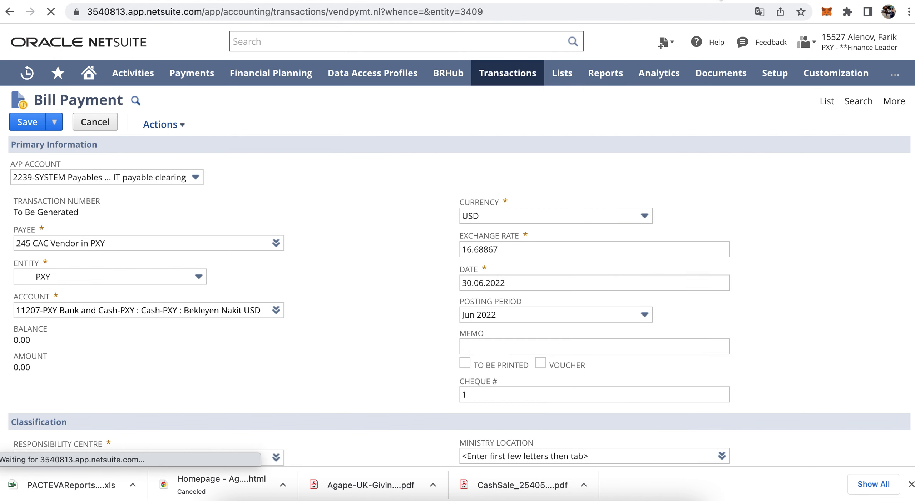
Compare the TRY bill payment's amount and account with the saved deposit's GL impact and exchange rate
key("ctrl+Tab")
key("ctrl+shift+Tab")
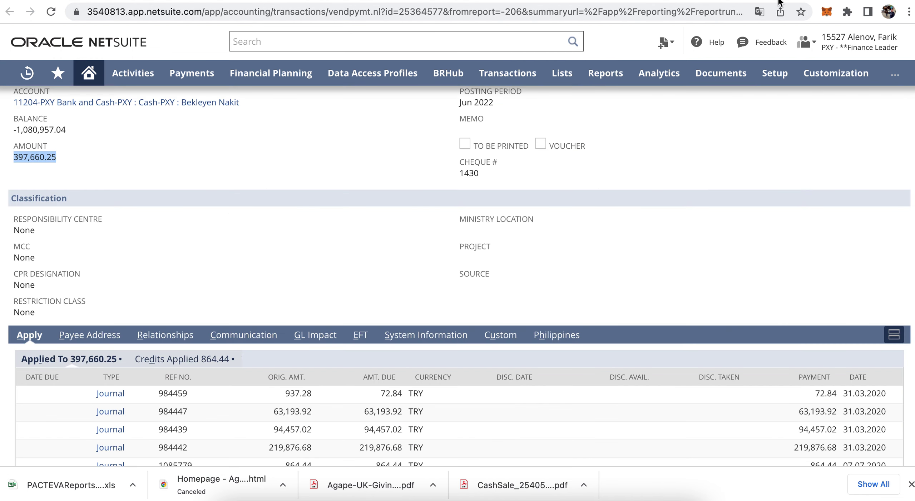
scroll(207, 180, "up", 3)
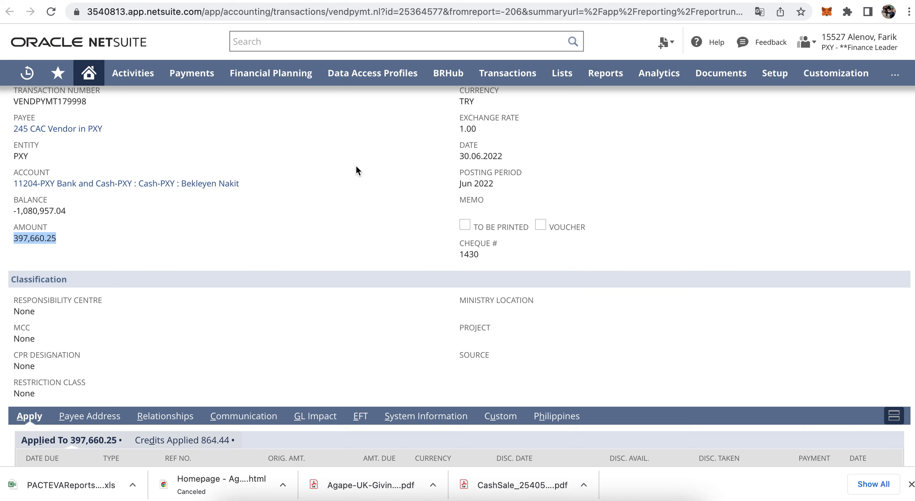
left_click(629, 0)
scroll(395, 308, "down", 10)
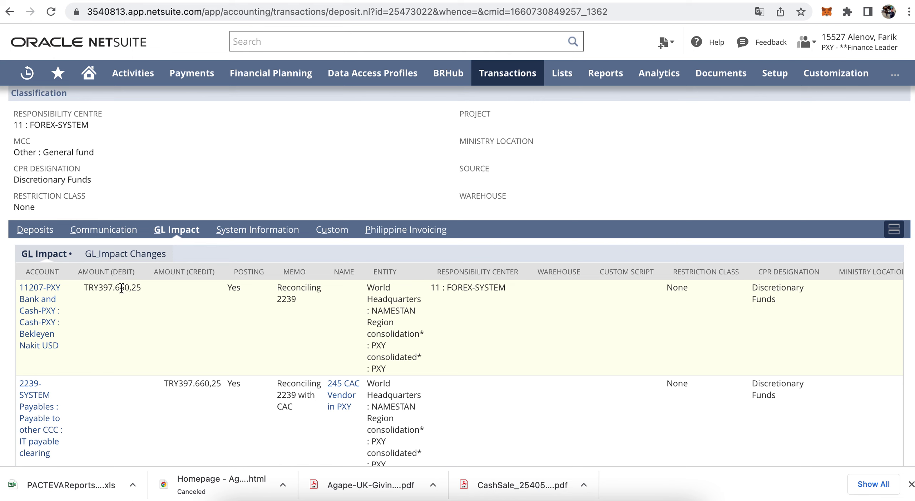
scroll(337, 89, "up", 2)
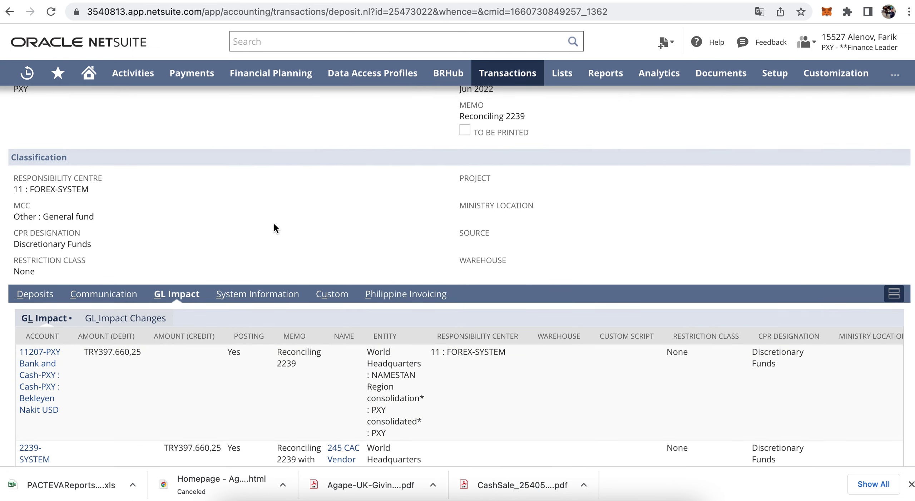
scroll(274, 225, "up", 5)
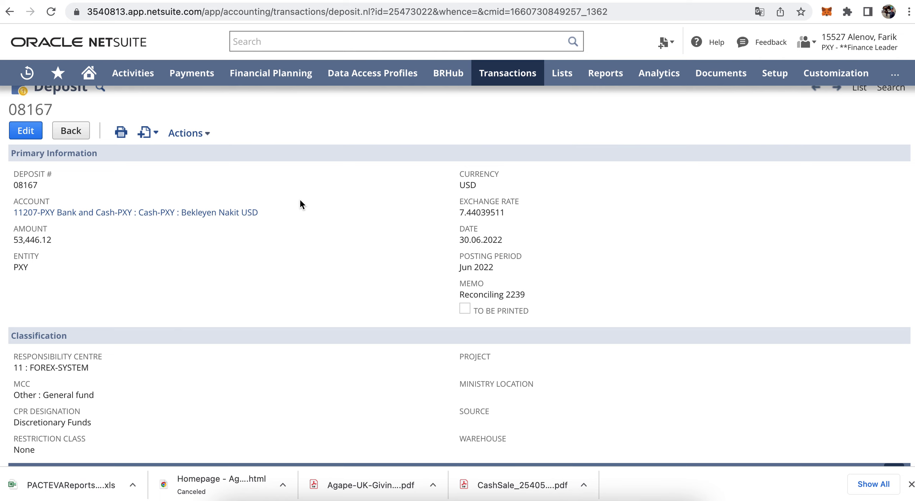
scroll(323, 286, "down", 5)
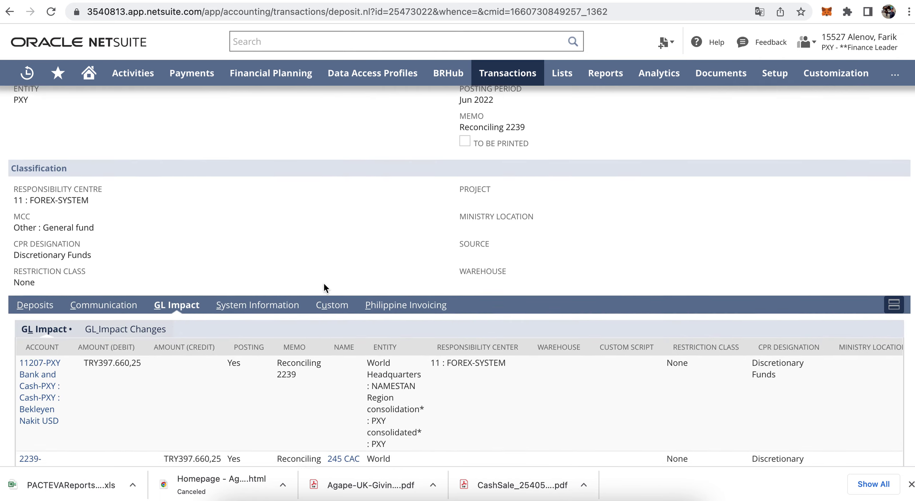
scroll(324, 285, "down", 1)
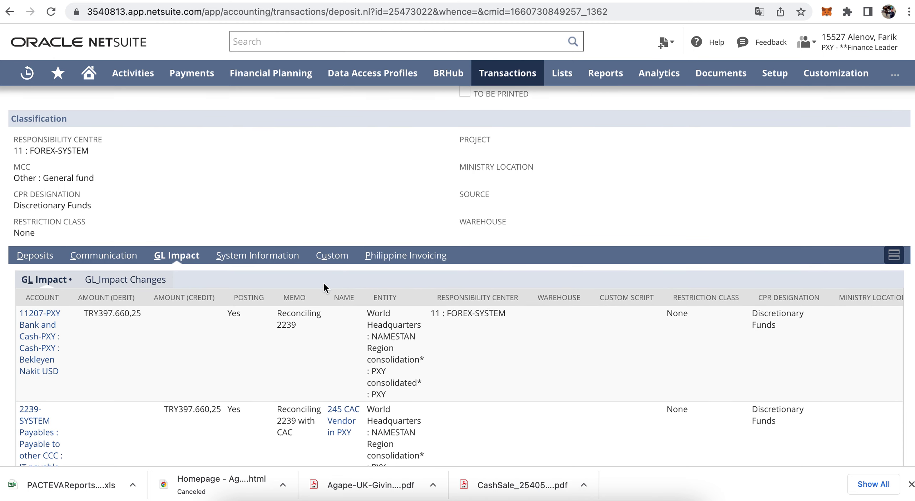
scroll(323, 282, "up", 3)
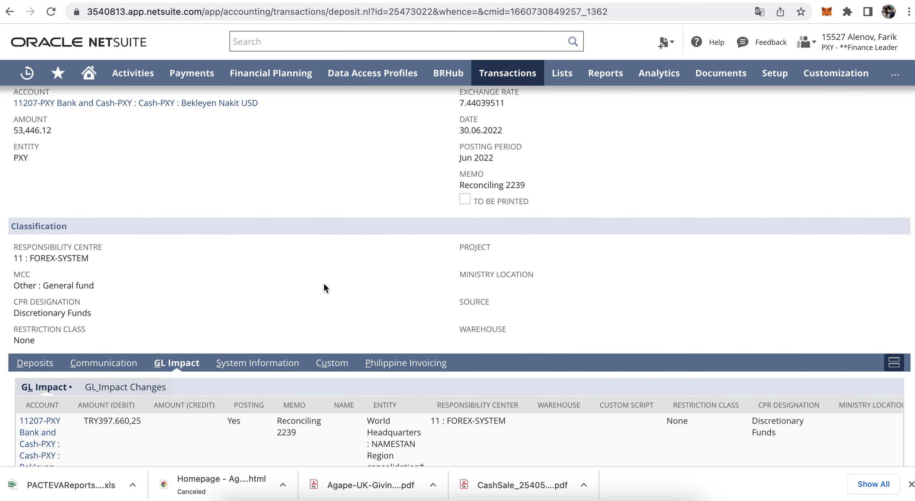
scroll(335, 243, "up", 5)
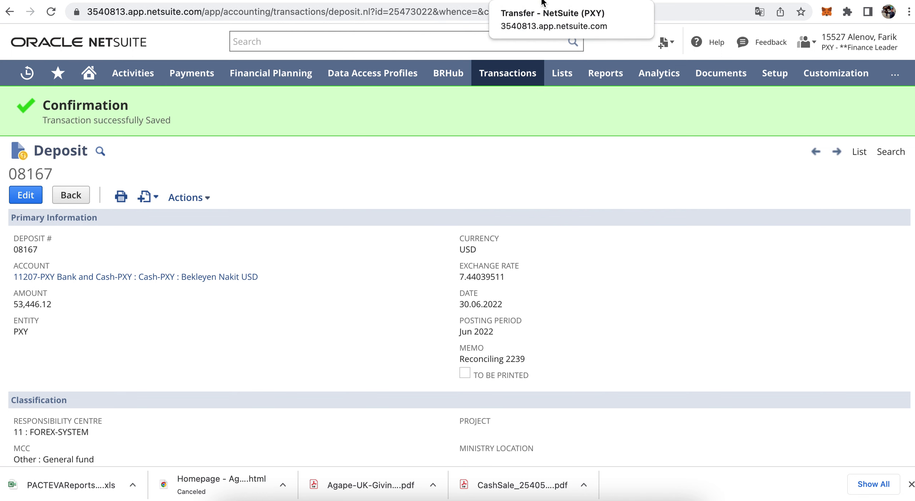
Check the USD bill payment that is being saved against the header details of the saved deposit
left_click(447, 2)
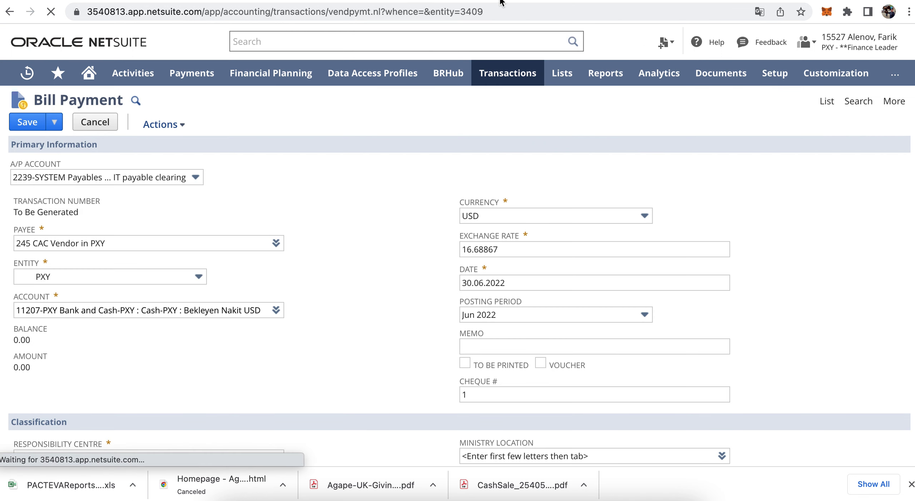
scroll(336, 404, "down", 3)
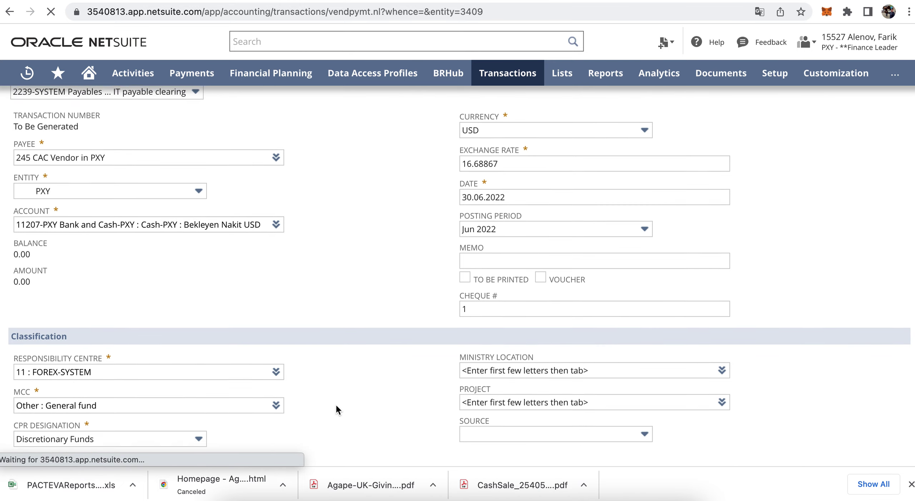
scroll(336, 404, "up", 1)
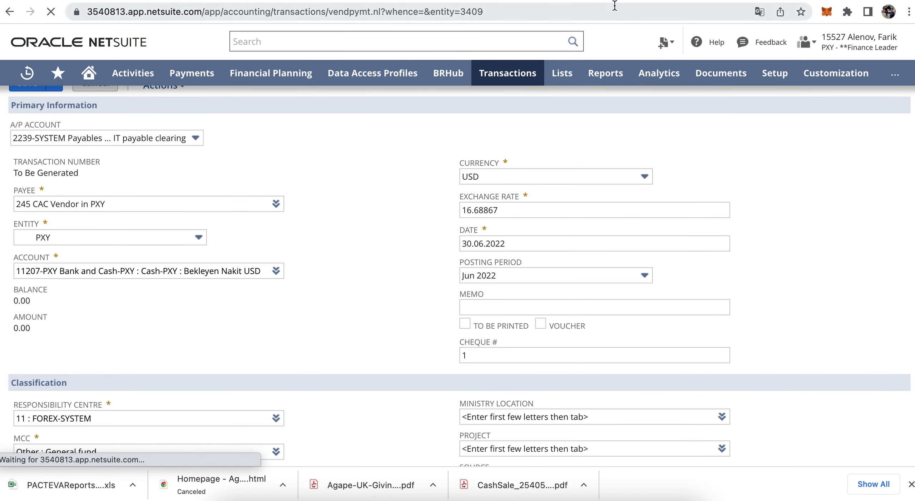
left_click(626, 2)
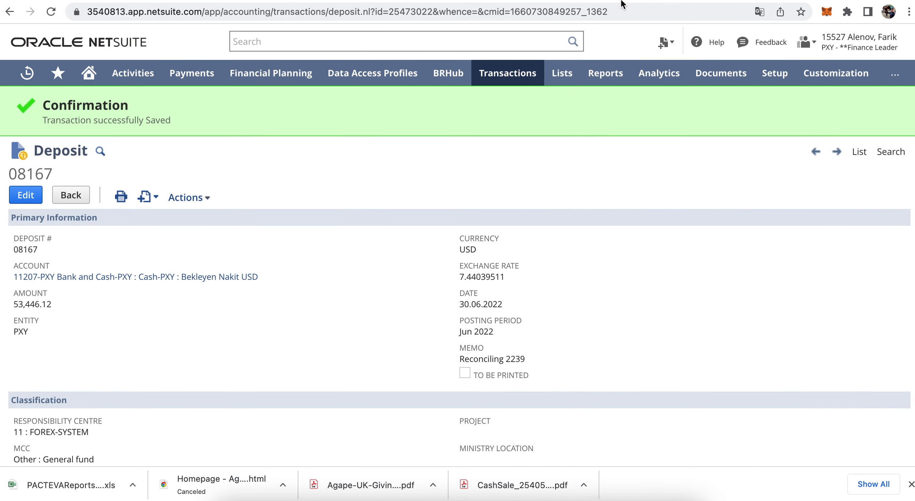
scroll(382, 288, "down", 1)
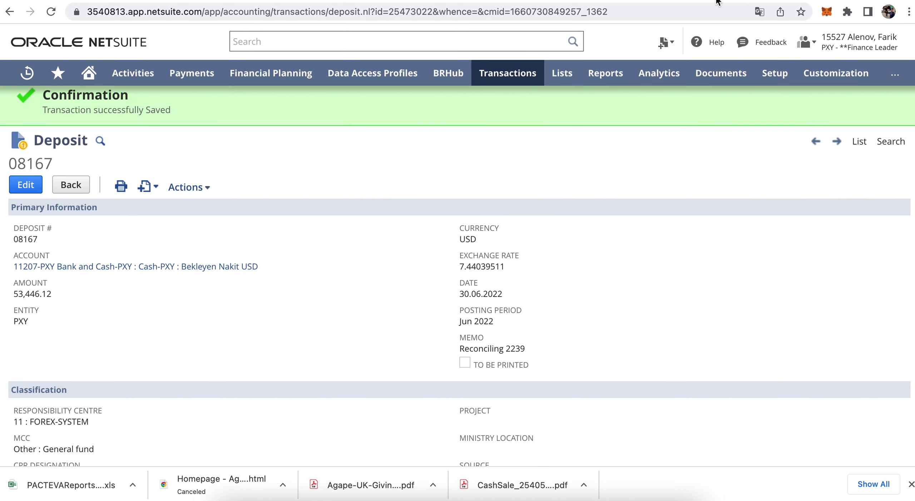
Set the transfer's source account to Bekleyen Nakit USD and its destination account to Bekleyen Nakit
left_click(563, 1)
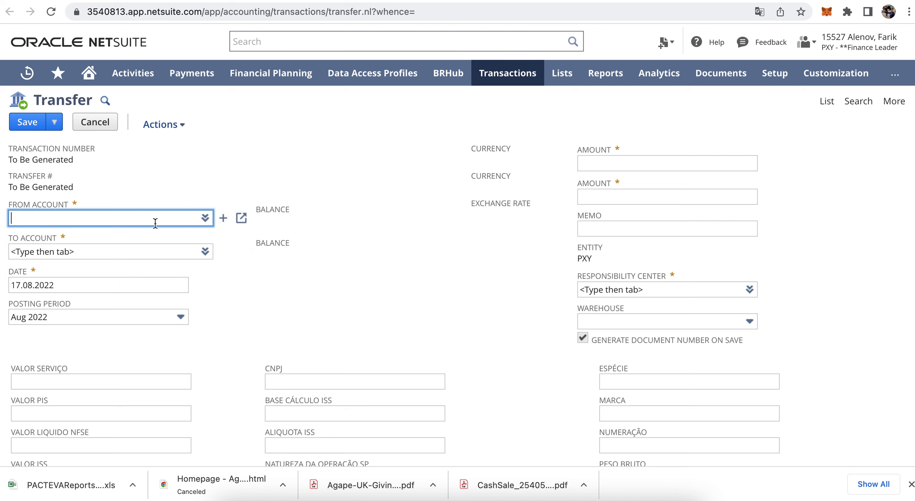
type("%")
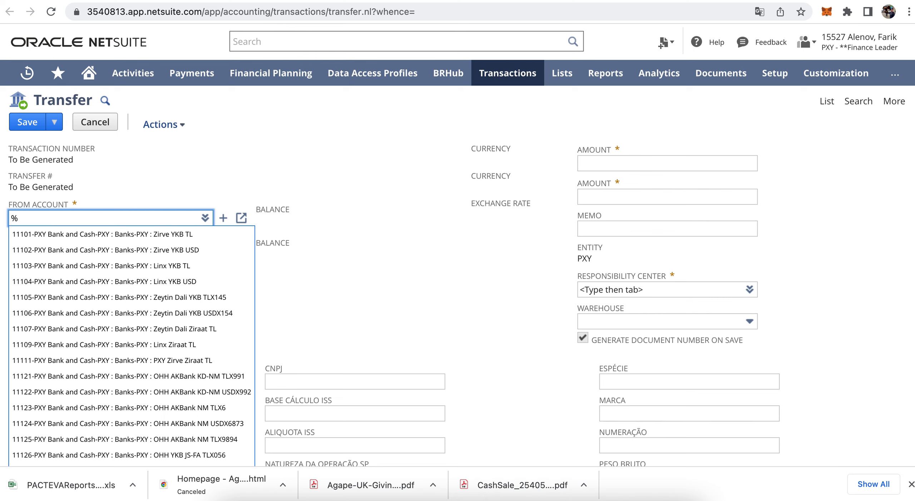
type("BEkle")
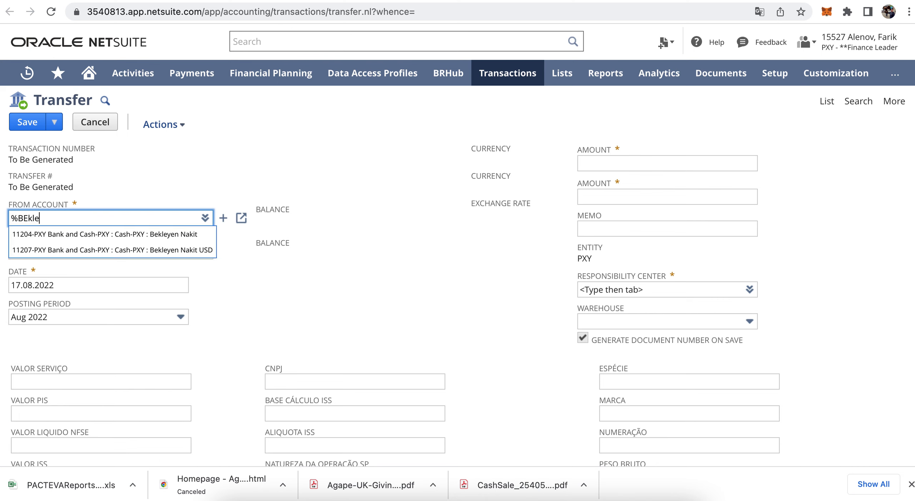
left_click(176, 250)
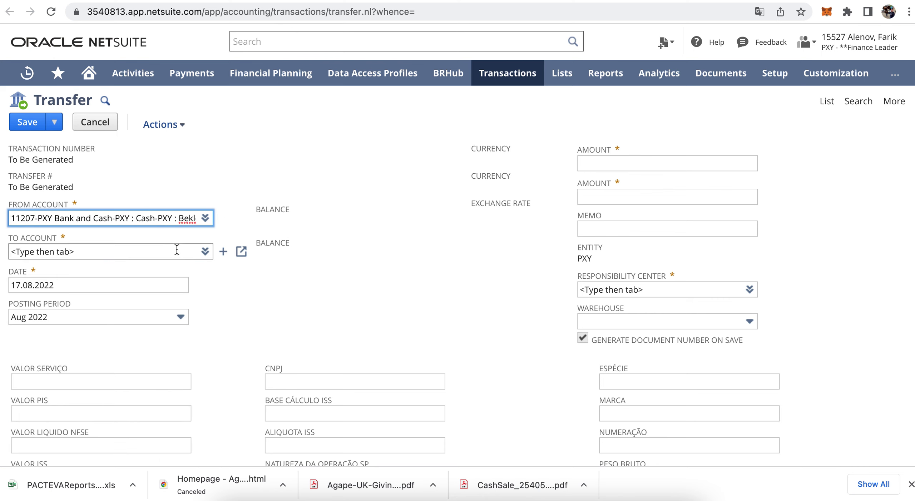
left_click(159, 252)
type("%")
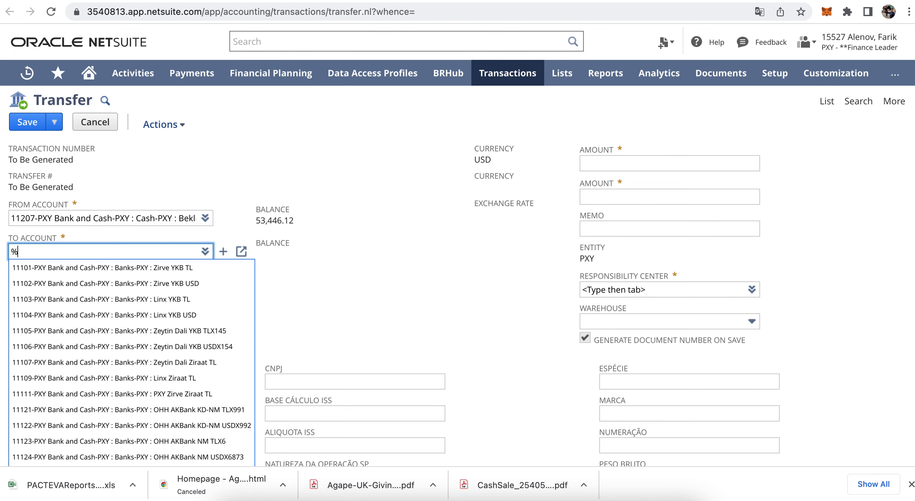
type("Bek")
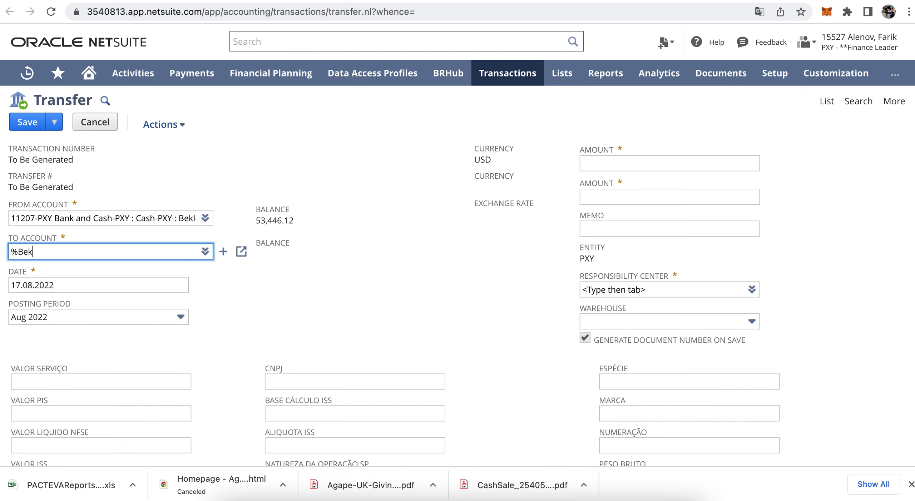
left_click(158, 267)
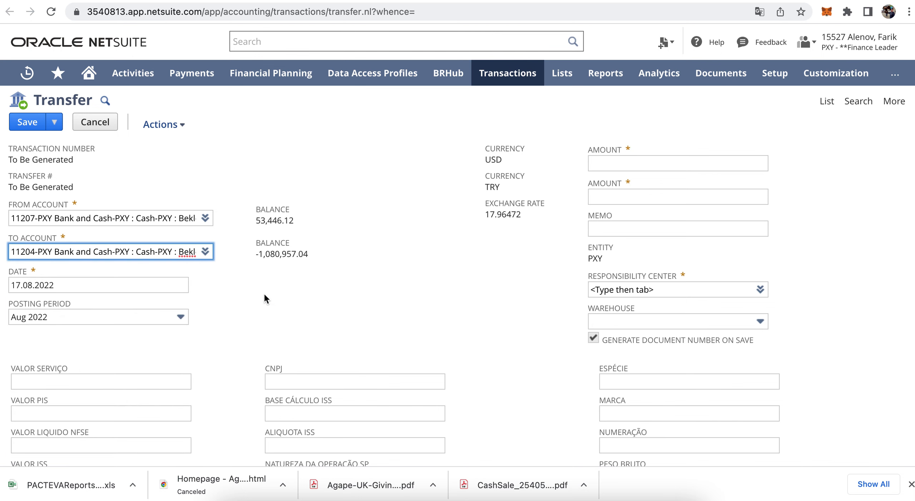
Set the transfer date to 30.06.2022
left_click(197, 287)
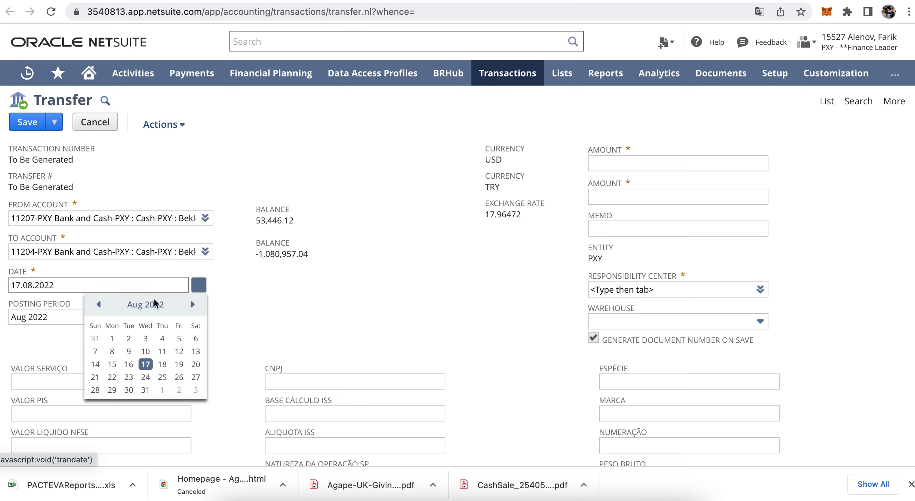
left_click(99, 305)
left_click(99, 305)
left_click(162, 390)
left_click(326, 298)
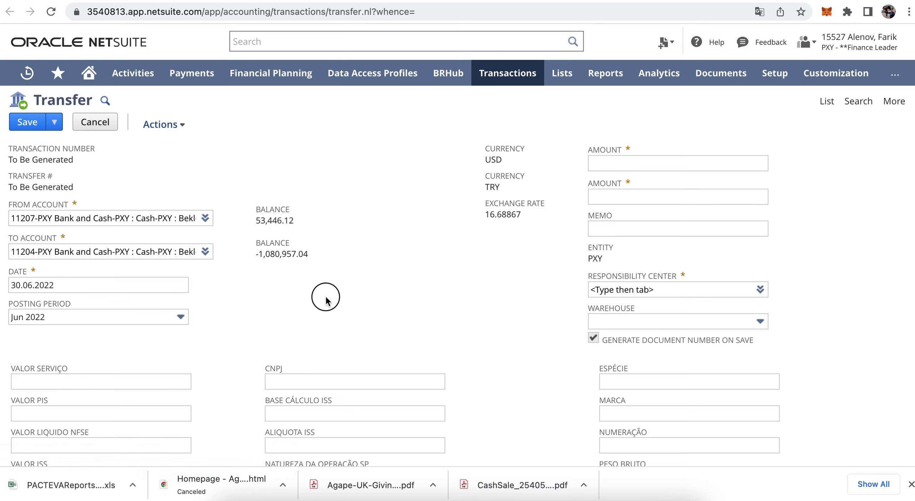
Copy the source account's balance of 53,446.12 into the transfer's USD amount
left_click(628, 164)
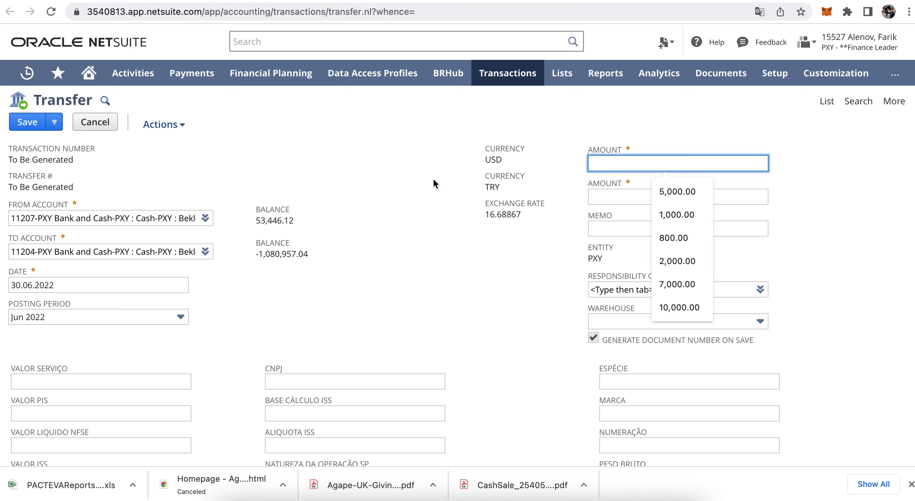
double_click(282, 221)
key("ctrl+c")
left_click(608, 163)
key("ctrl+v")
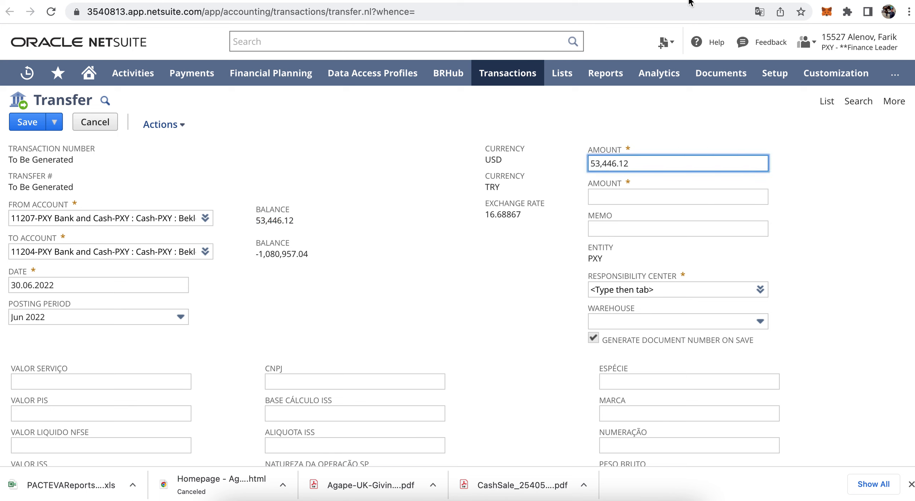
Review the saved deposit's GL impact and its other deposit line against the transfer amounts
left_click(622, 1)
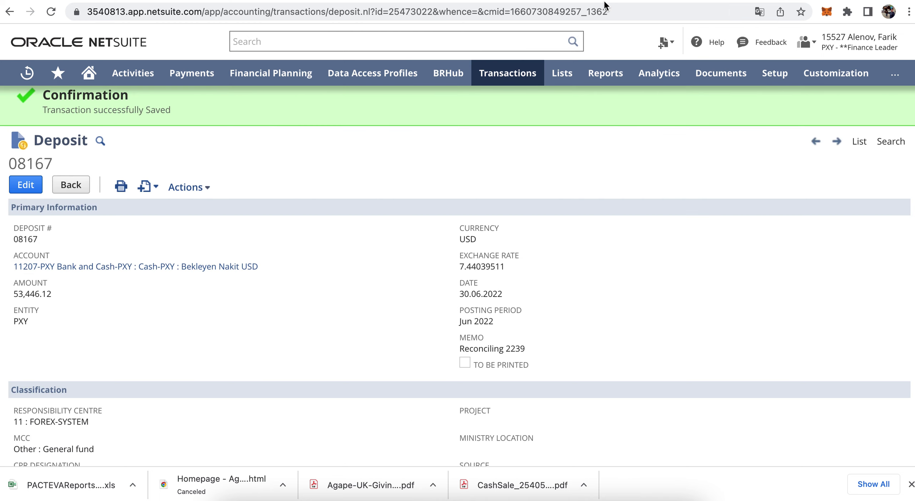
scroll(315, 367, "down", 10)
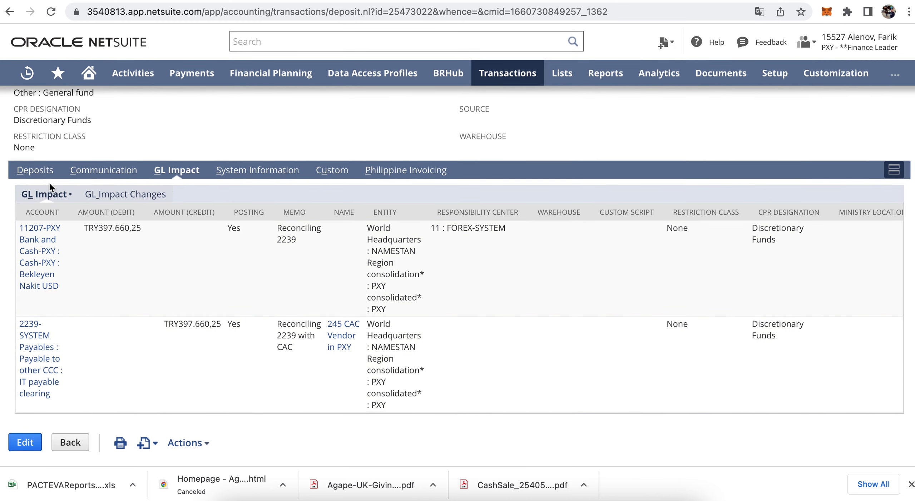
left_click(36, 167)
double_click(202, 399)
left_click(535, 1)
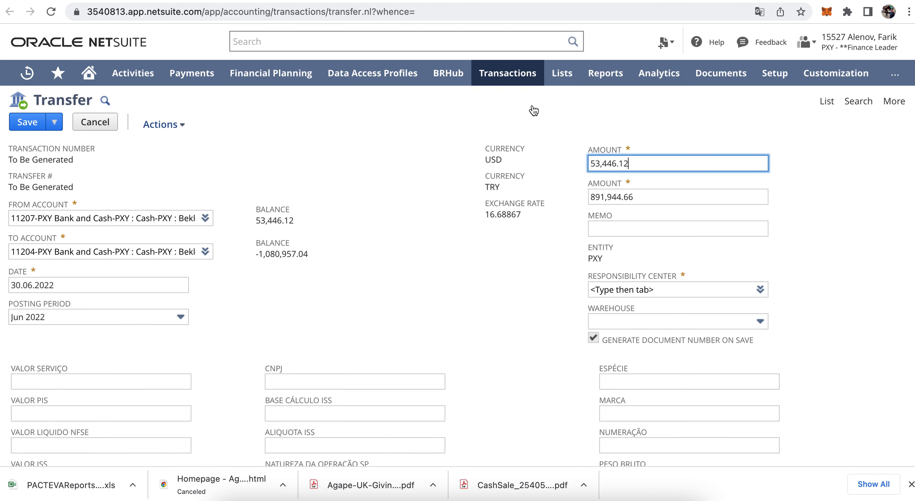
key("ctrl+Tab")
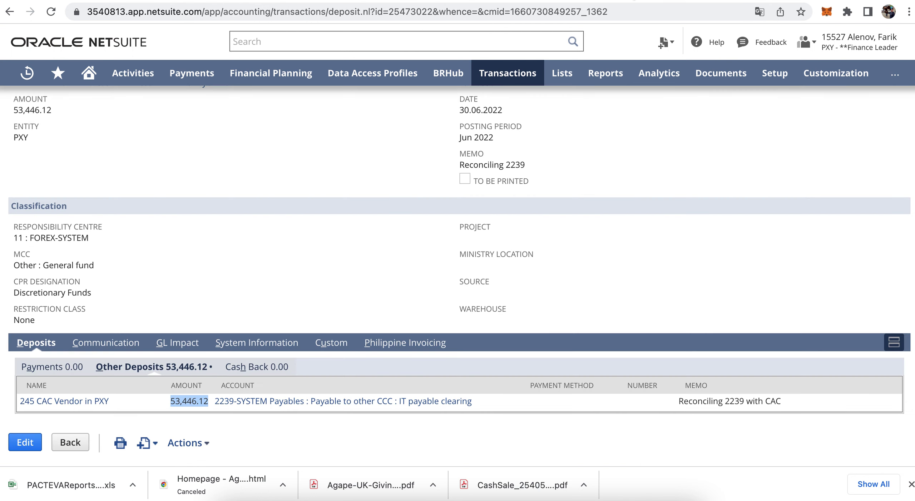
key("ctrl+shift+Tab")
Set the transfer's responsibility center to None and its TRY amount to 397,660.25
left_click(623, 289)
type("none")
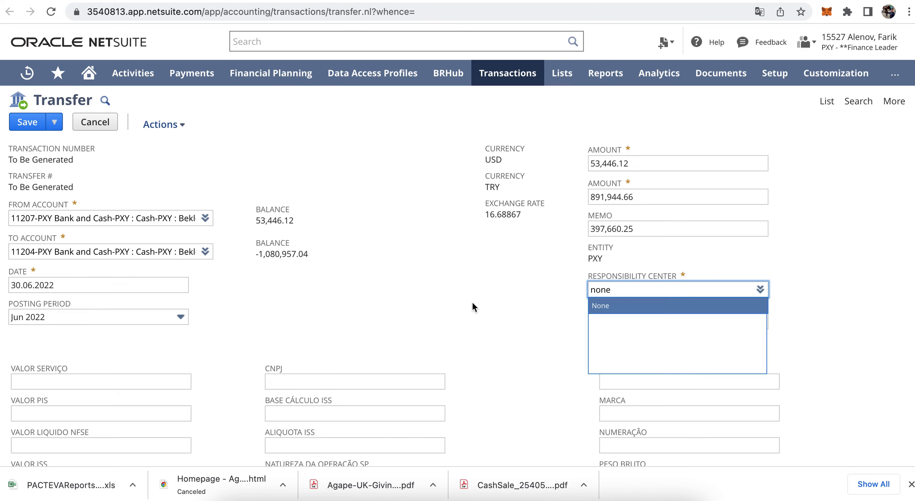
key("Return")
scroll(472, 304, "down", 15)
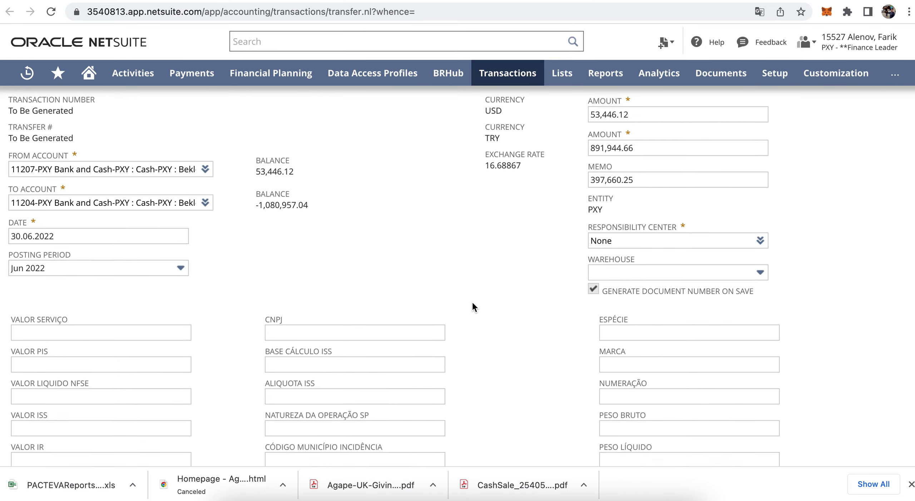
scroll(472, 308, "down", 6)
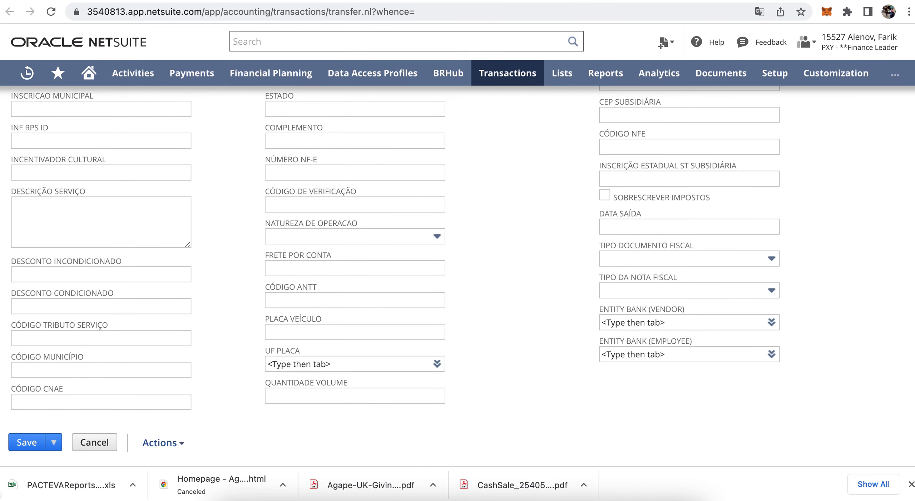
scroll(410, 346, "up", 20)
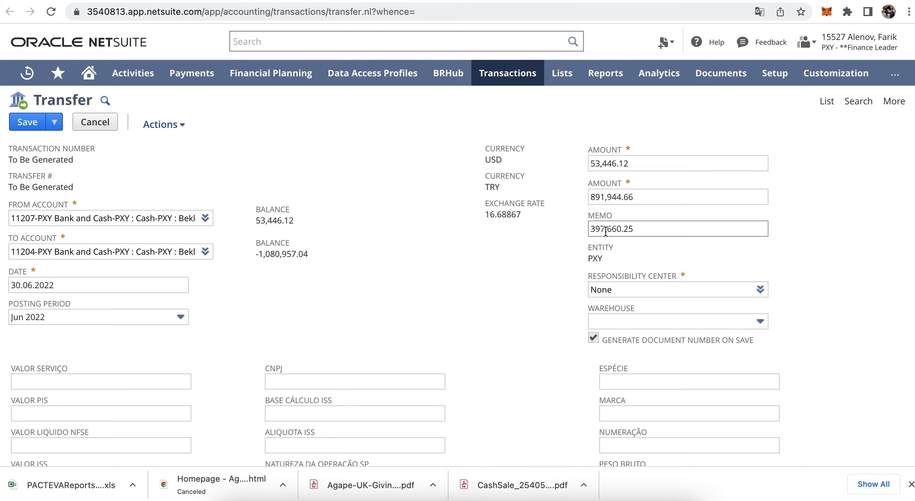
double_click(603, 198)
key("ctrl+v")
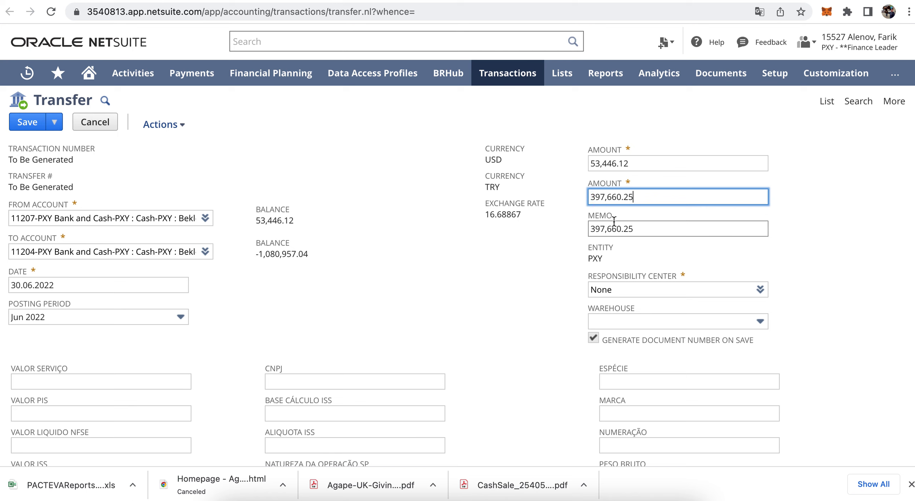
Replace the transfer's memo with "Reconciling 2239" and save the transfer
double_click(615, 223)
key("BackSpace")
type("Recon")
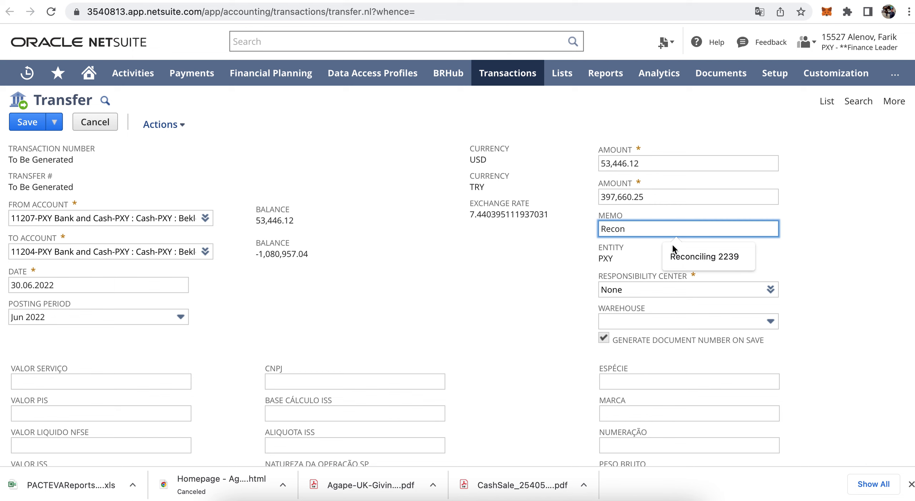
left_click(691, 255)
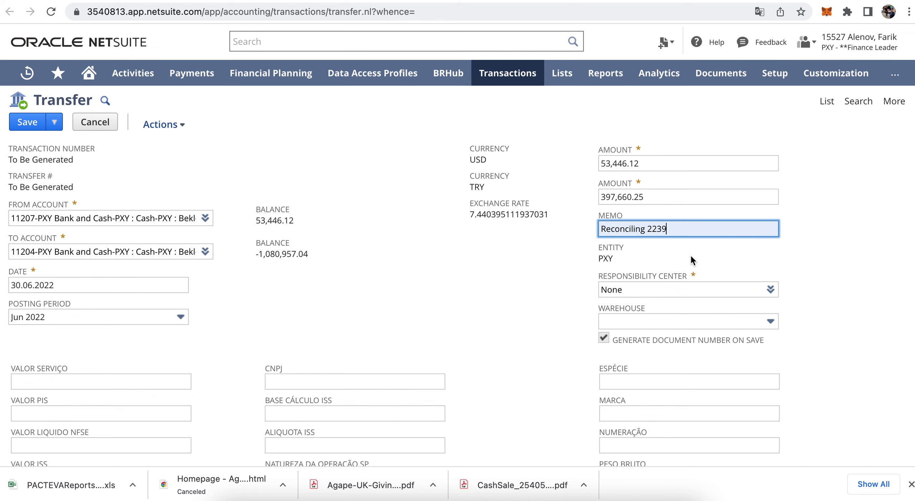
left_click(21, 125)
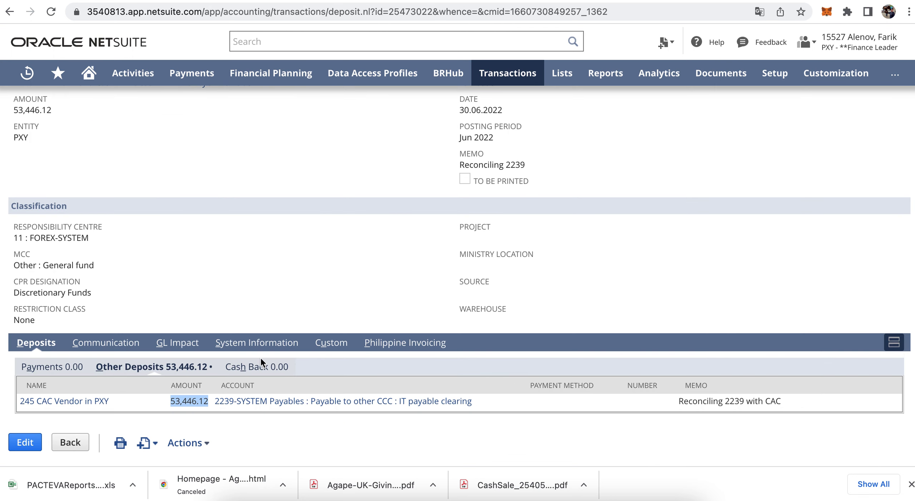
Return to the balance sheet summary and examine the Bank and Cash accounts of PXY
scroll(275, 264, "up", 10)
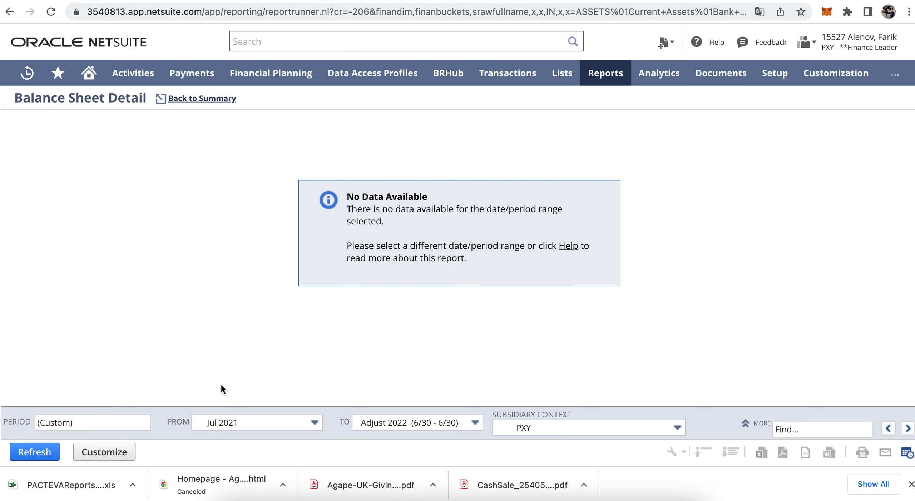
left_click(202, 100)
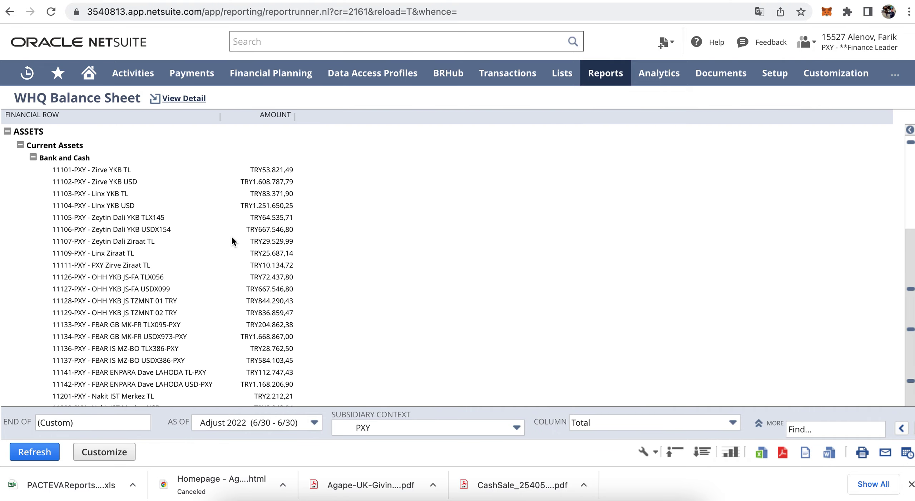
scroll(234, 279, "down", 12)
scroll(234, 279, "up", 5)
scroll(234, 279, "down", 2)
scroll(234, 277, "up", 1)
scroll(230, 229, "up", 4)
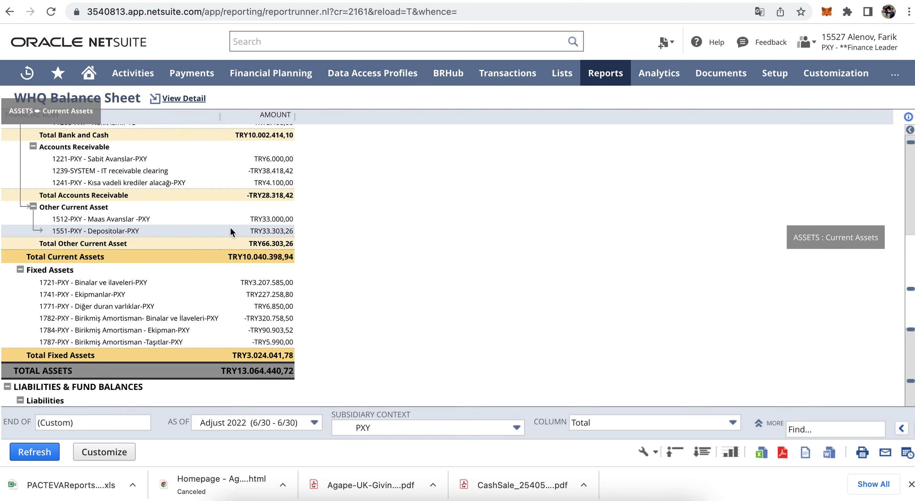
scroll(231, 232, "up", 1)
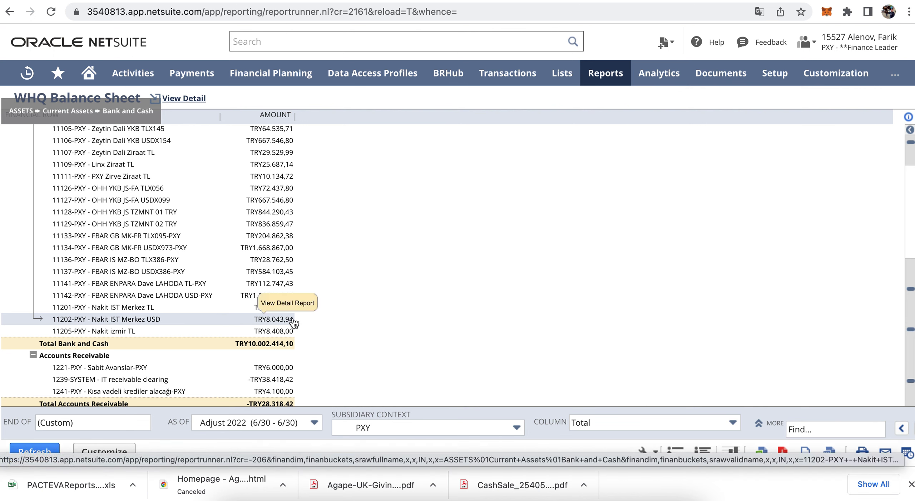
Open the detail report for Nakit IST Merkez USD and its last journal dated 30.06.2022
right_click(267, 317)
left_click(301, 293)
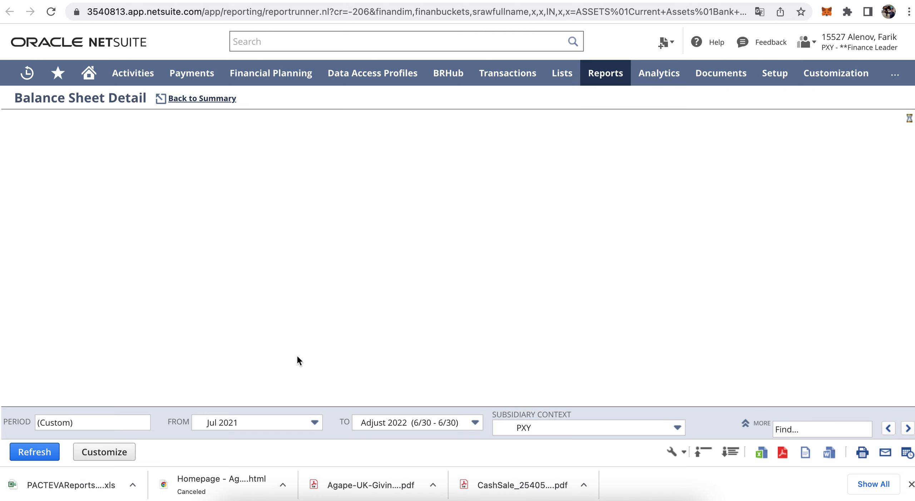
scroll(297, 356, "down", 10)
scroll(298, 356, "down", 3)
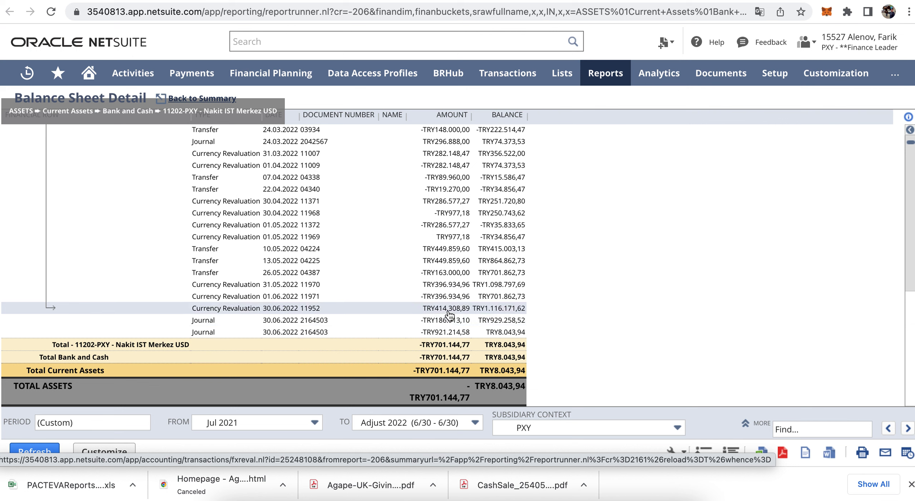
left_click(453, 334)
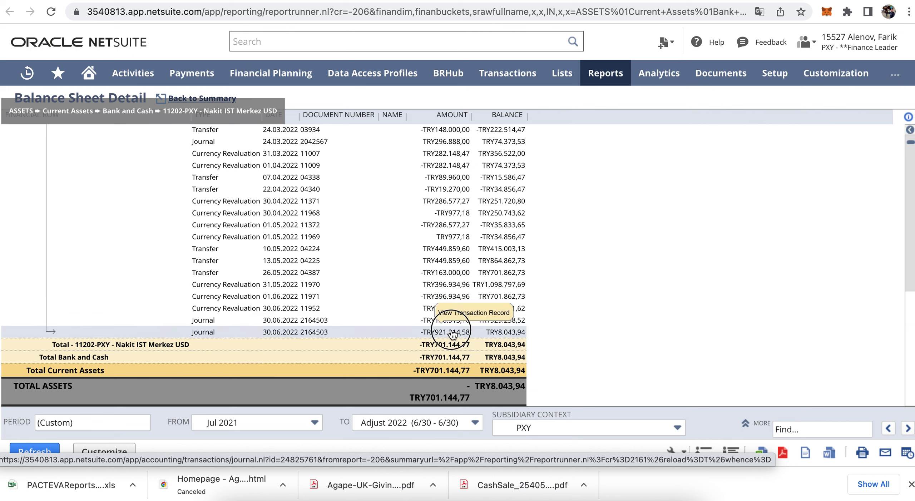